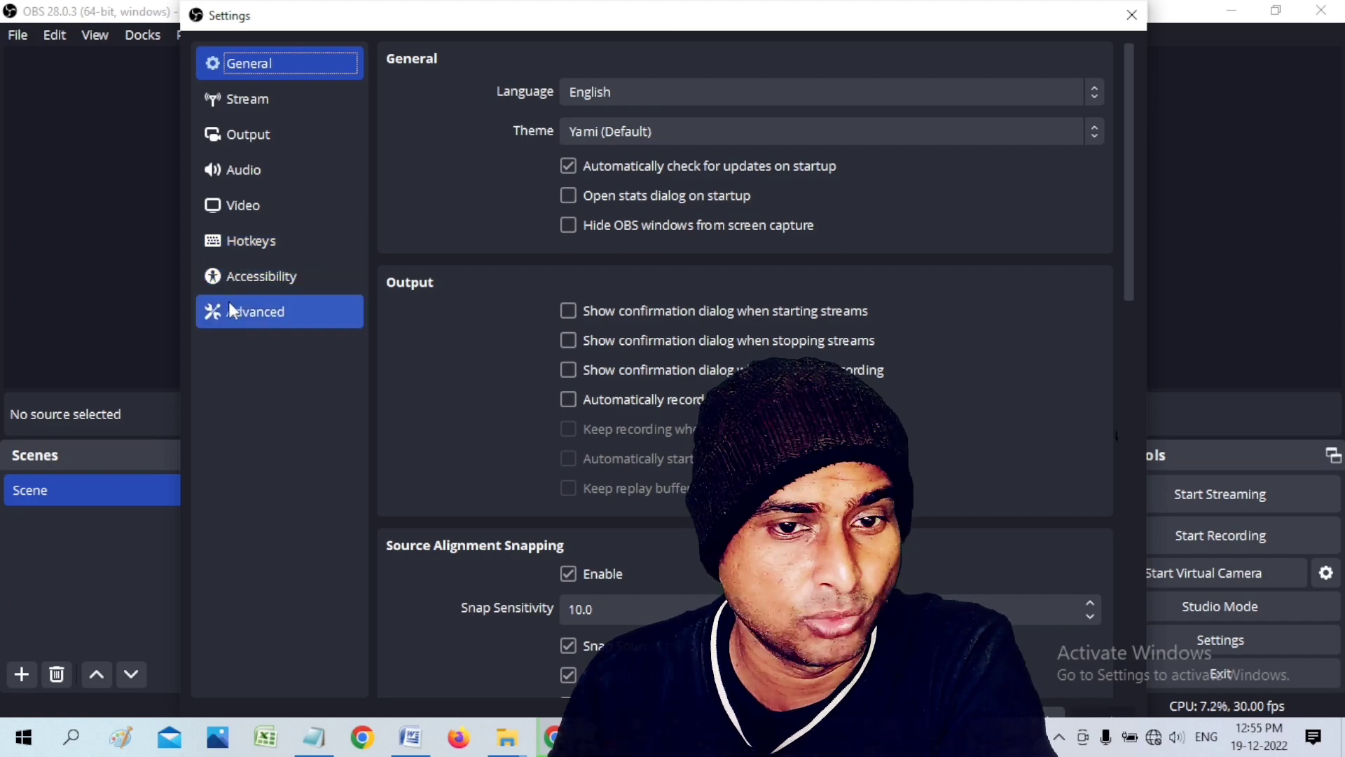
Step: Review the video settings' options for base canvas resolution, output resolution and common FPS values
{"action": "left_click", "coordinate": [254, 199]}
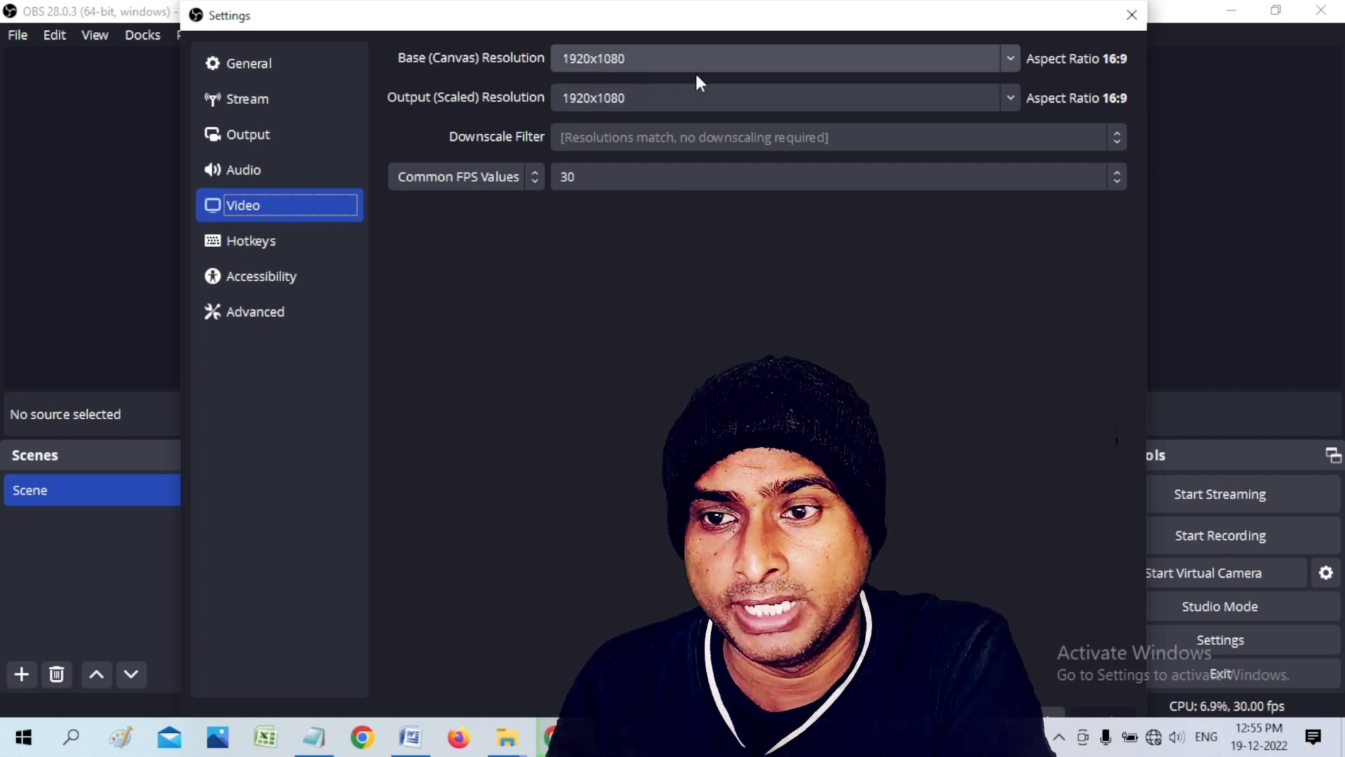
{"action": "left_click", "coordinate": [1010, 58]}
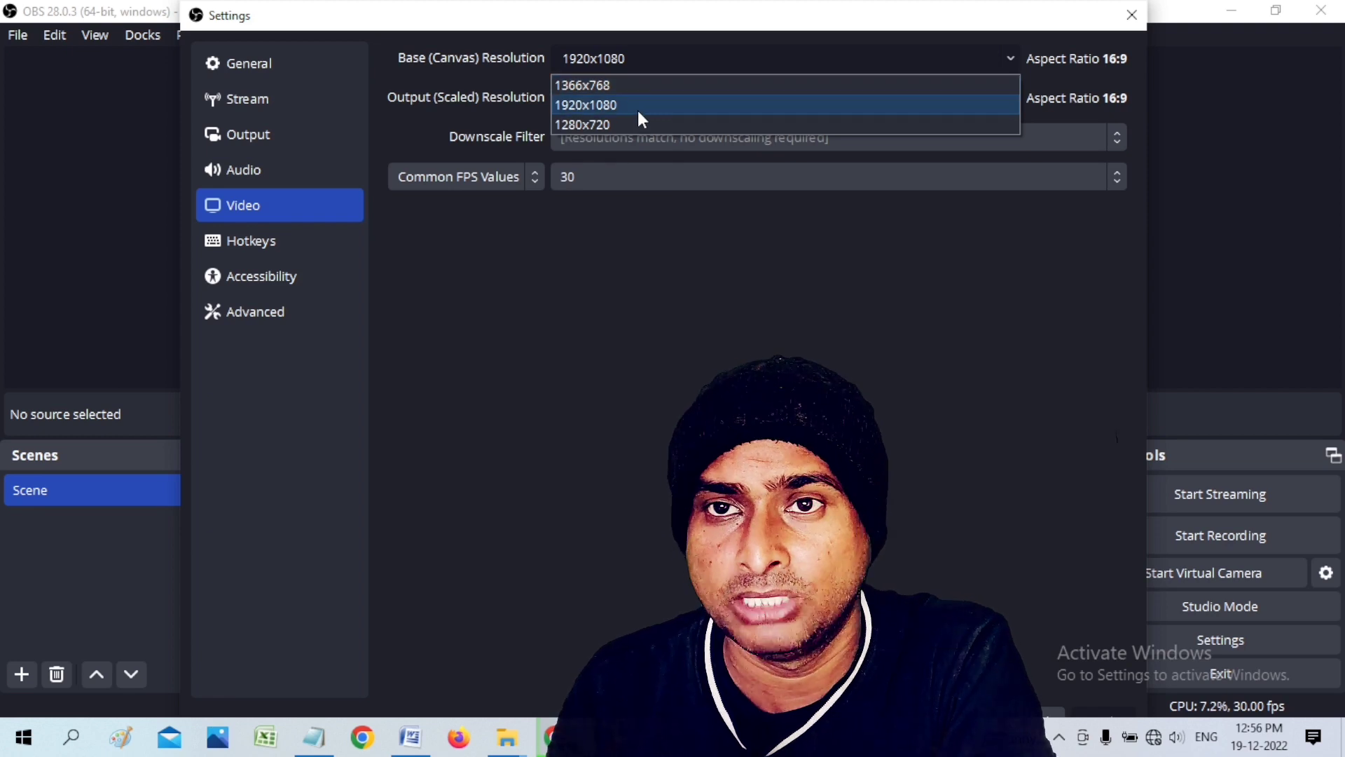
{"action": "left_click", "coordinate": [842, 251]}
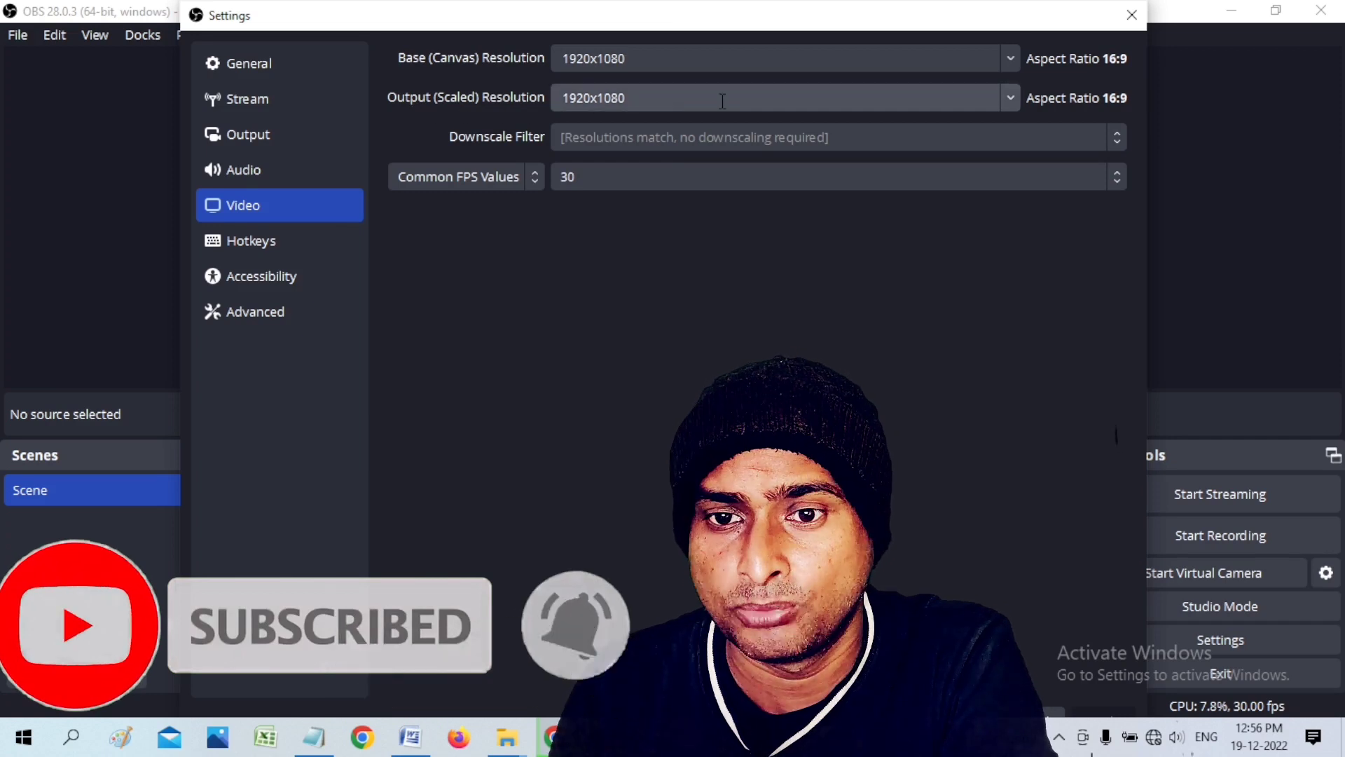
{"action": "left_click", "coordinate": [1011, 97]}
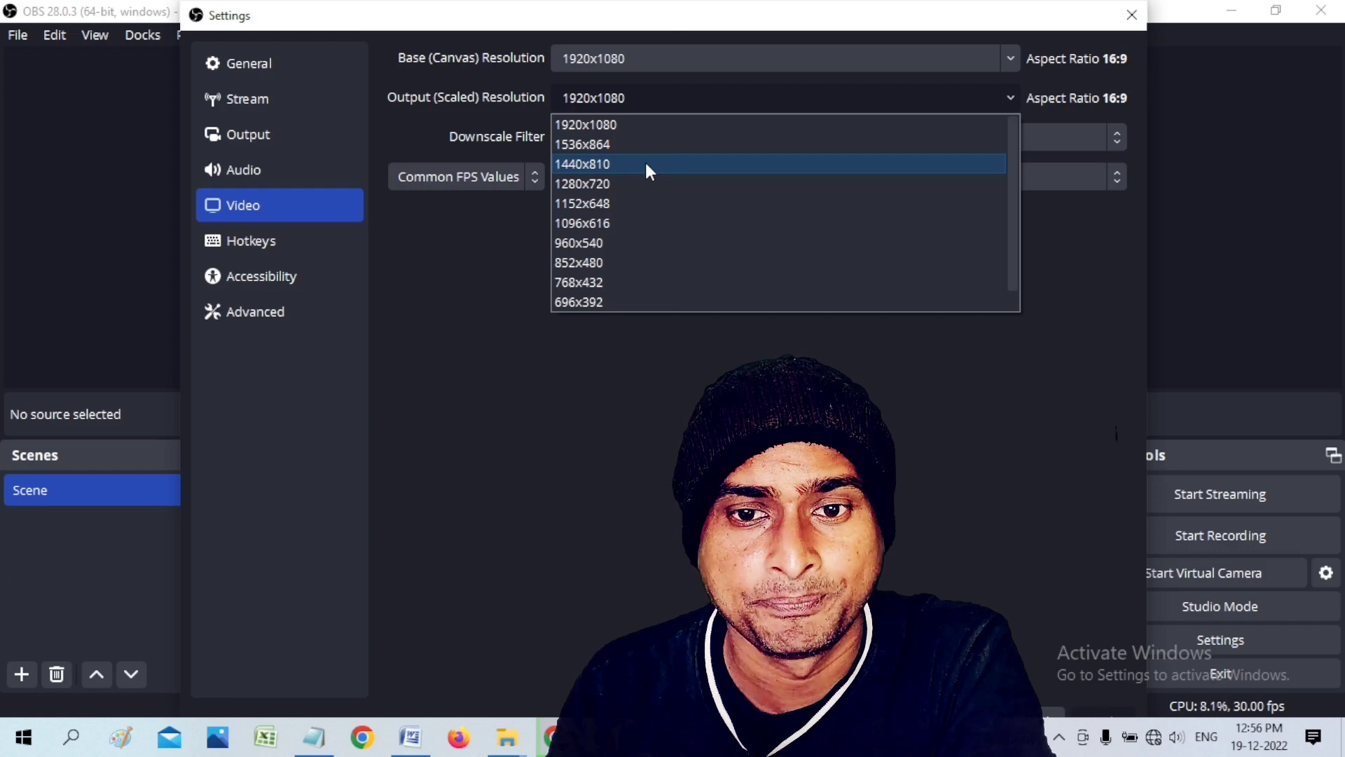
{"action": "left_click", "coordinate": [528, 226]}
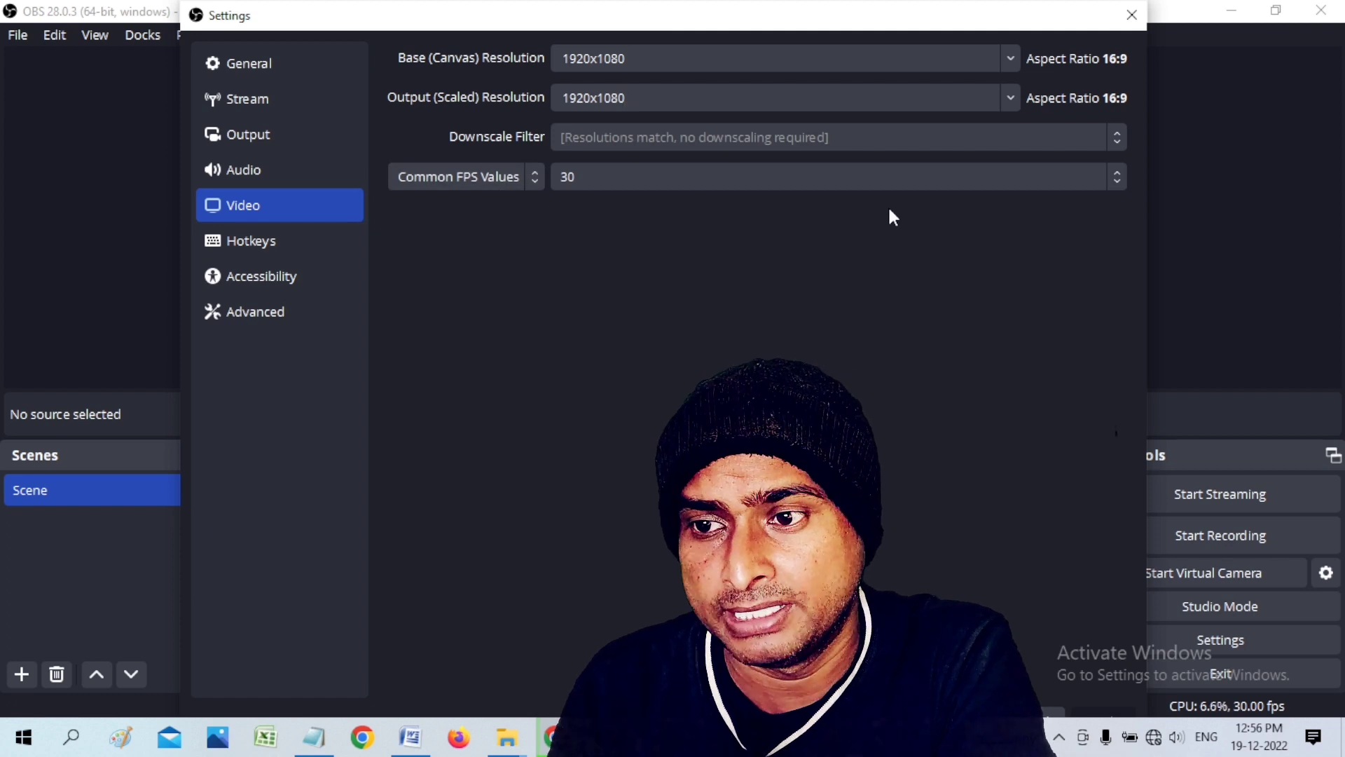
{"action": "left_click", "coordinate": [1119, 181]}
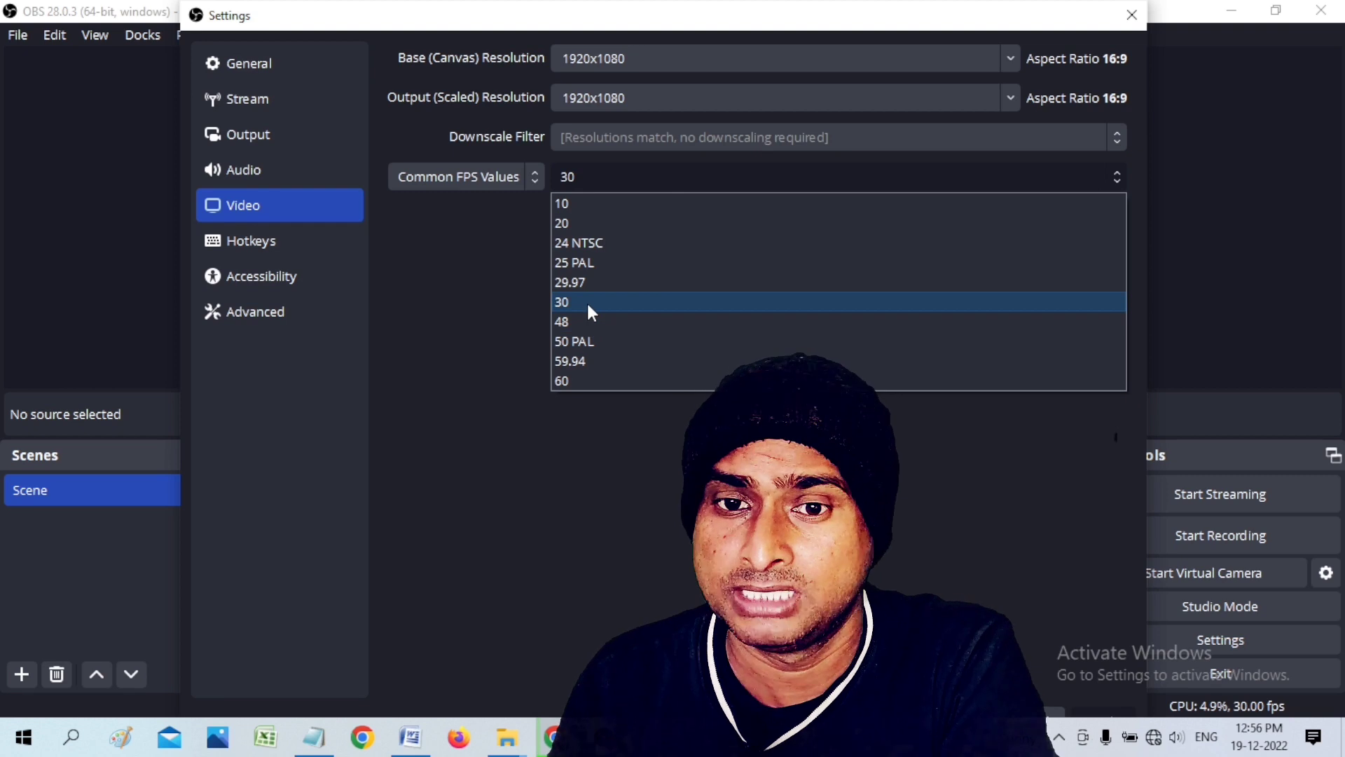
{"action": "left_click", "coordinate": [615, 175]}
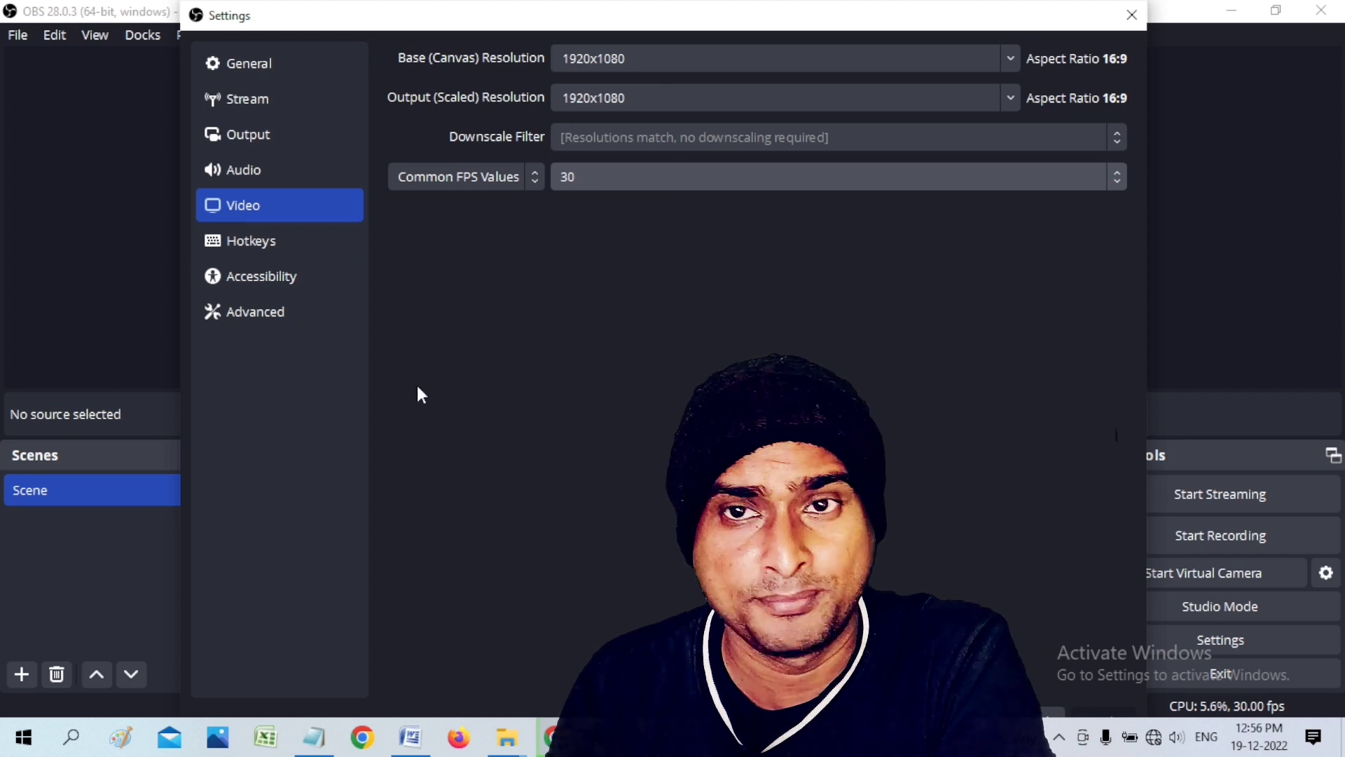
Step: In the streaming output settings, choose 160 as the audio bitrate and check the video bitrate and encoder preset options
{"action": "left_click", "coordinate": [275, 135]}
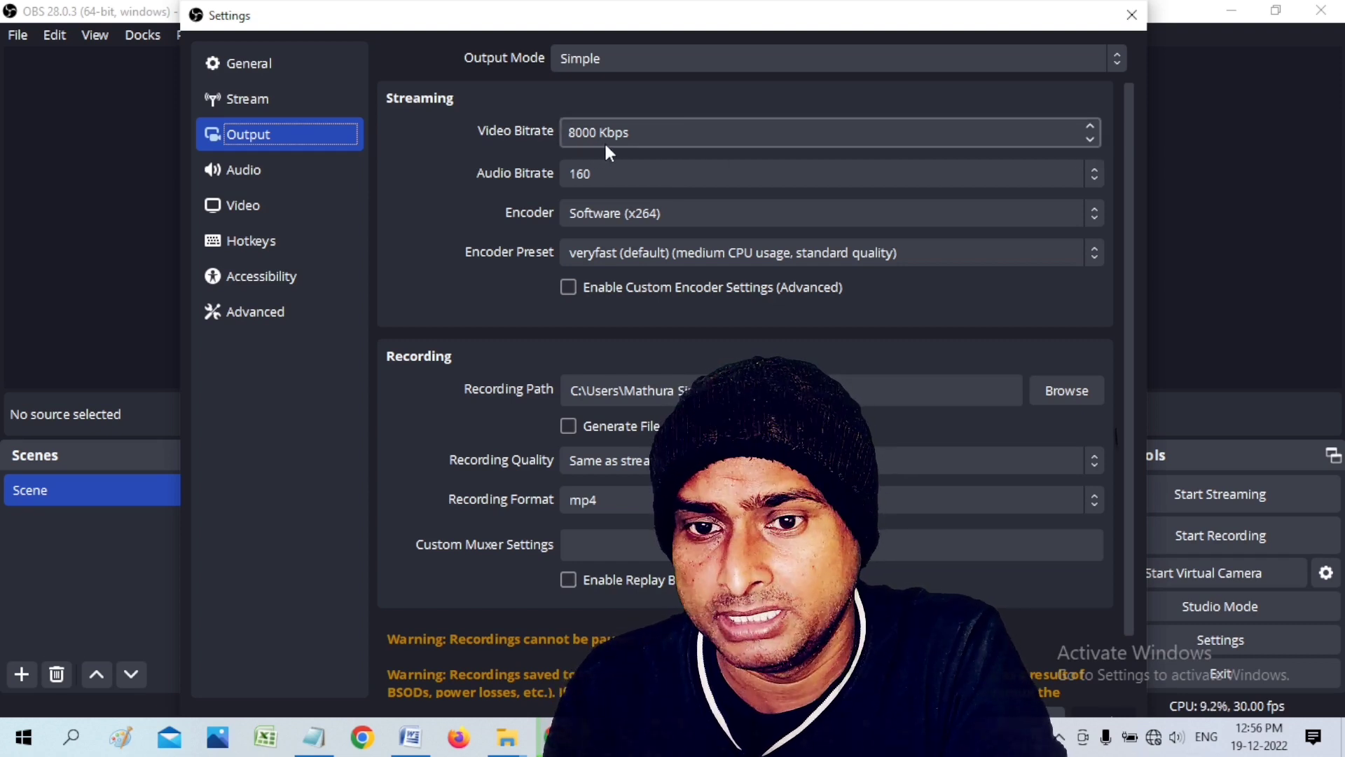
{"action": "left_click", "coordinate": [1089, 141]}
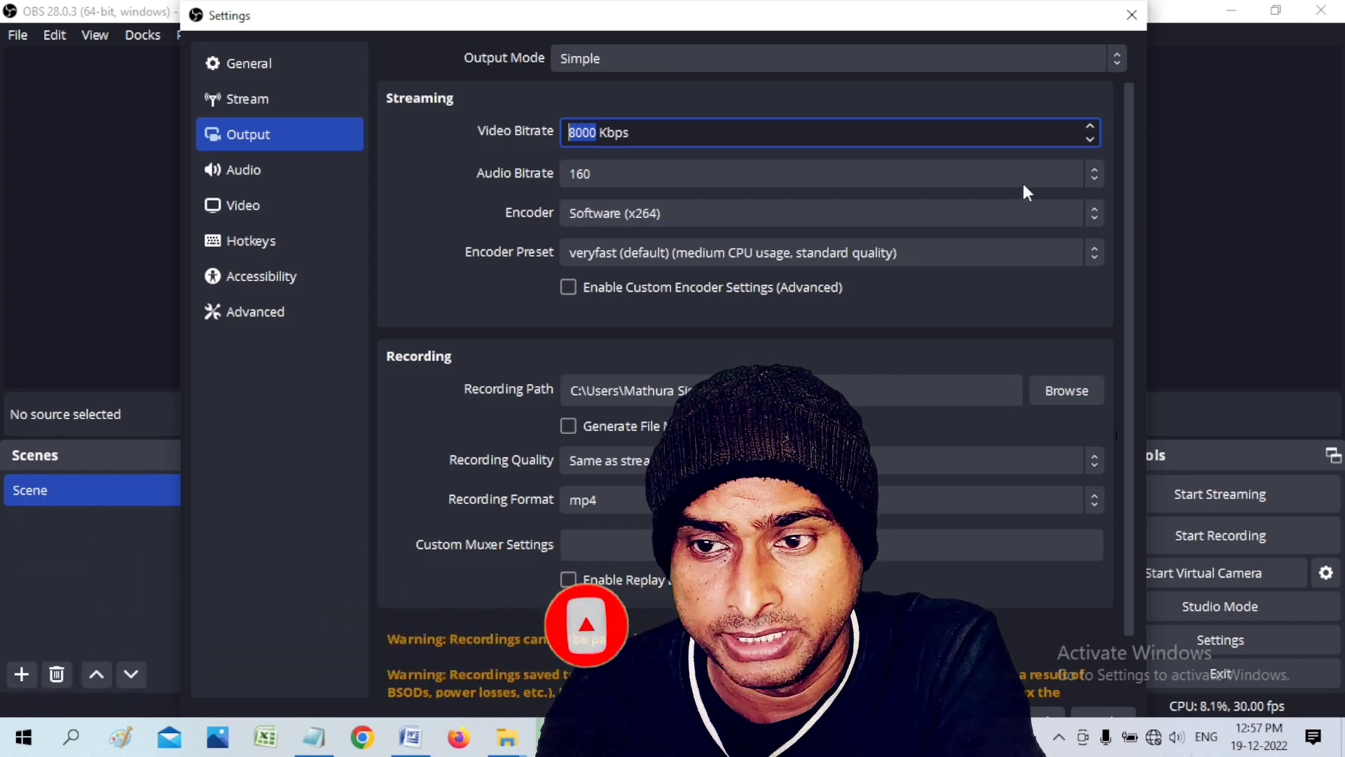
{"action": "left_click", "coordinate": [1094, 168]}
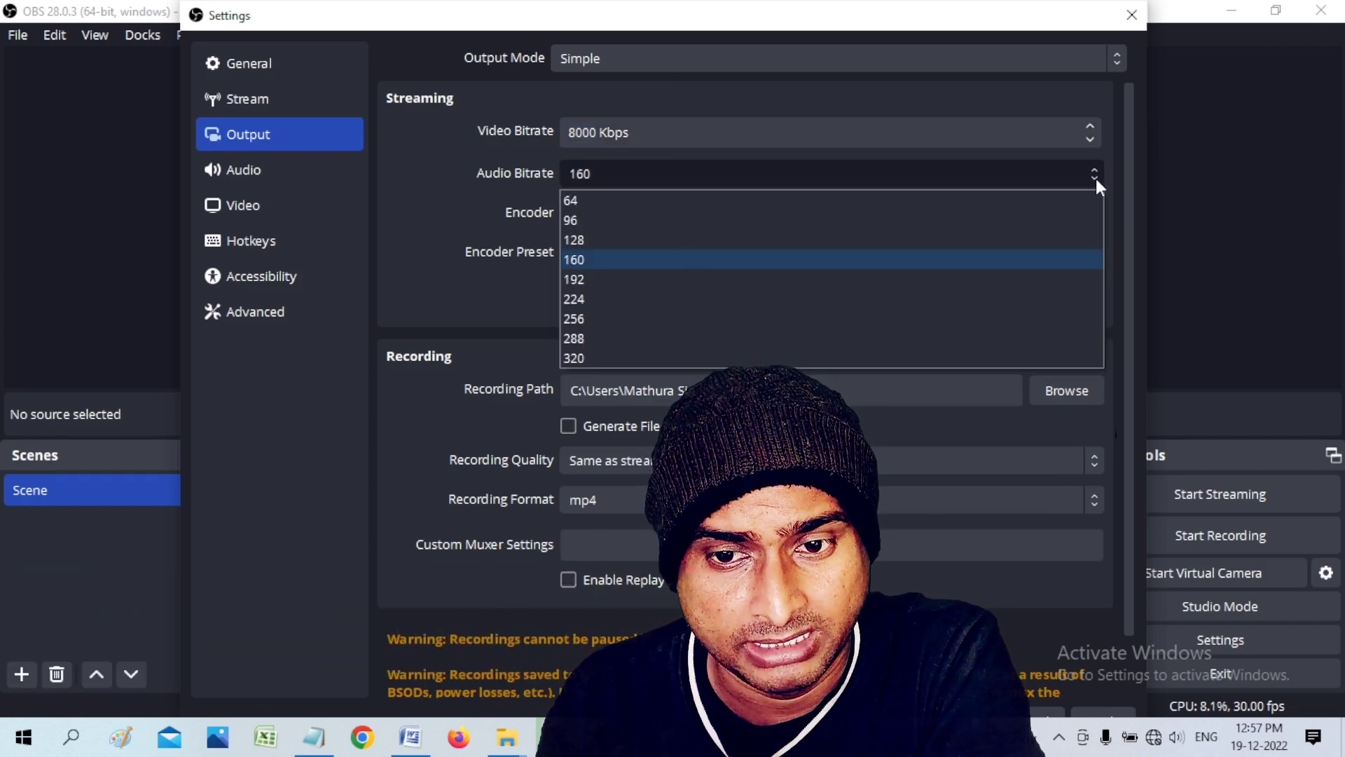
{"action": "left_click", "coordinate": [607, 260]}
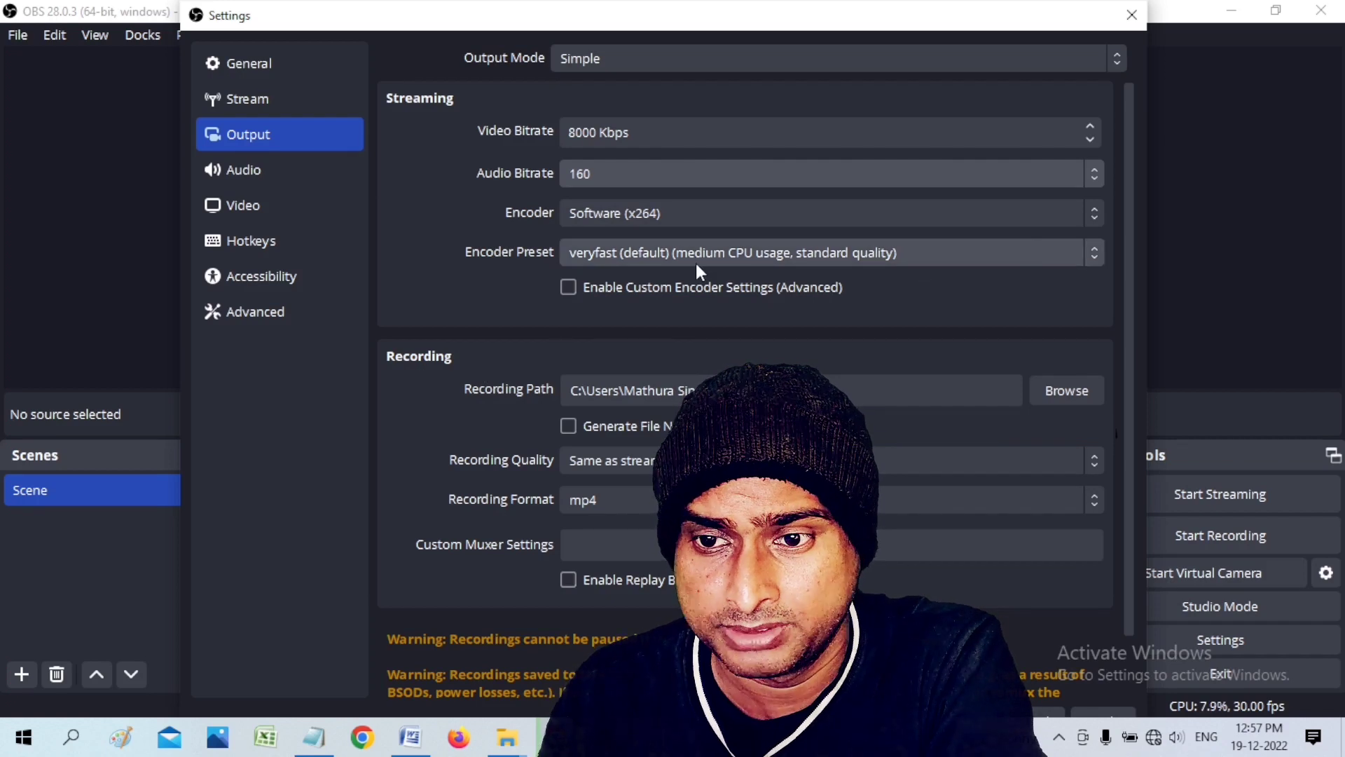
{"action": "left_click", "coordinate": [1058, 261]}
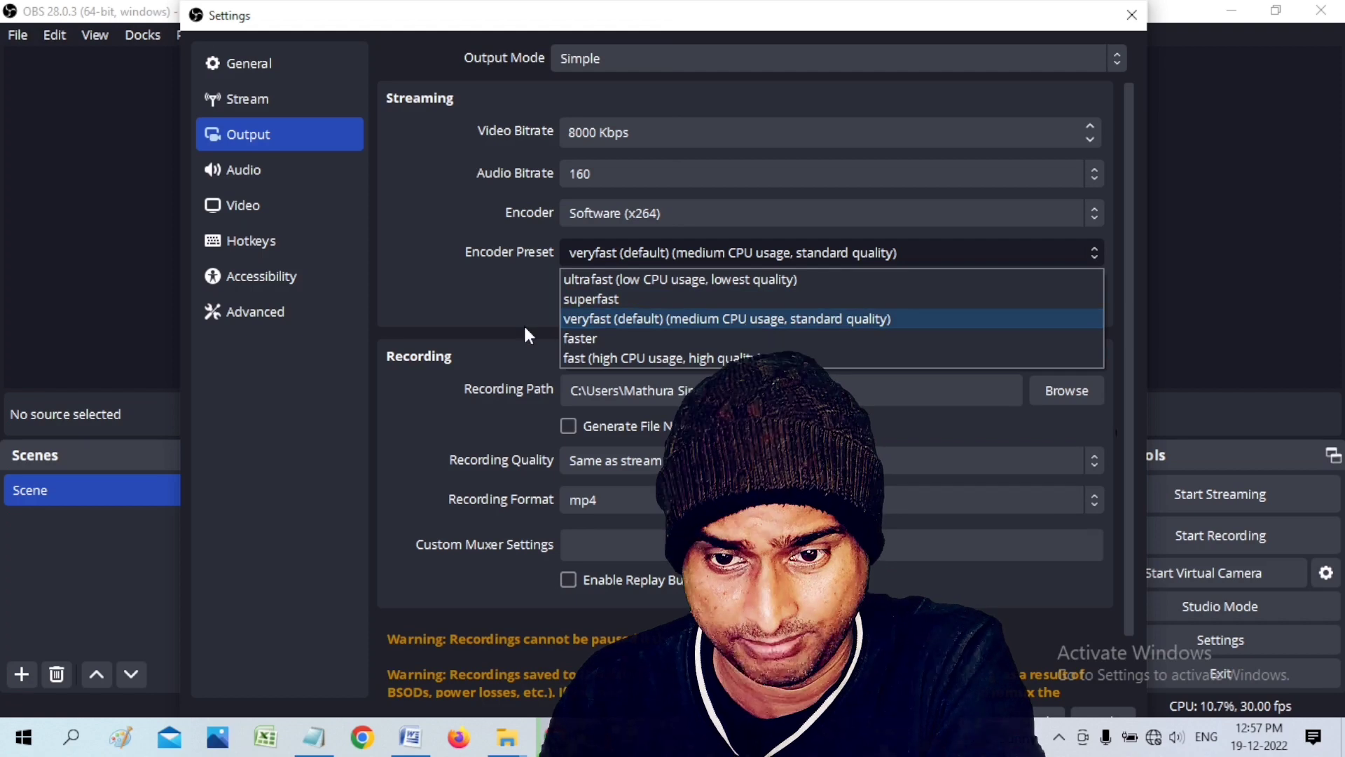
{"action": "left_click", "coordinate": [501, 323]}
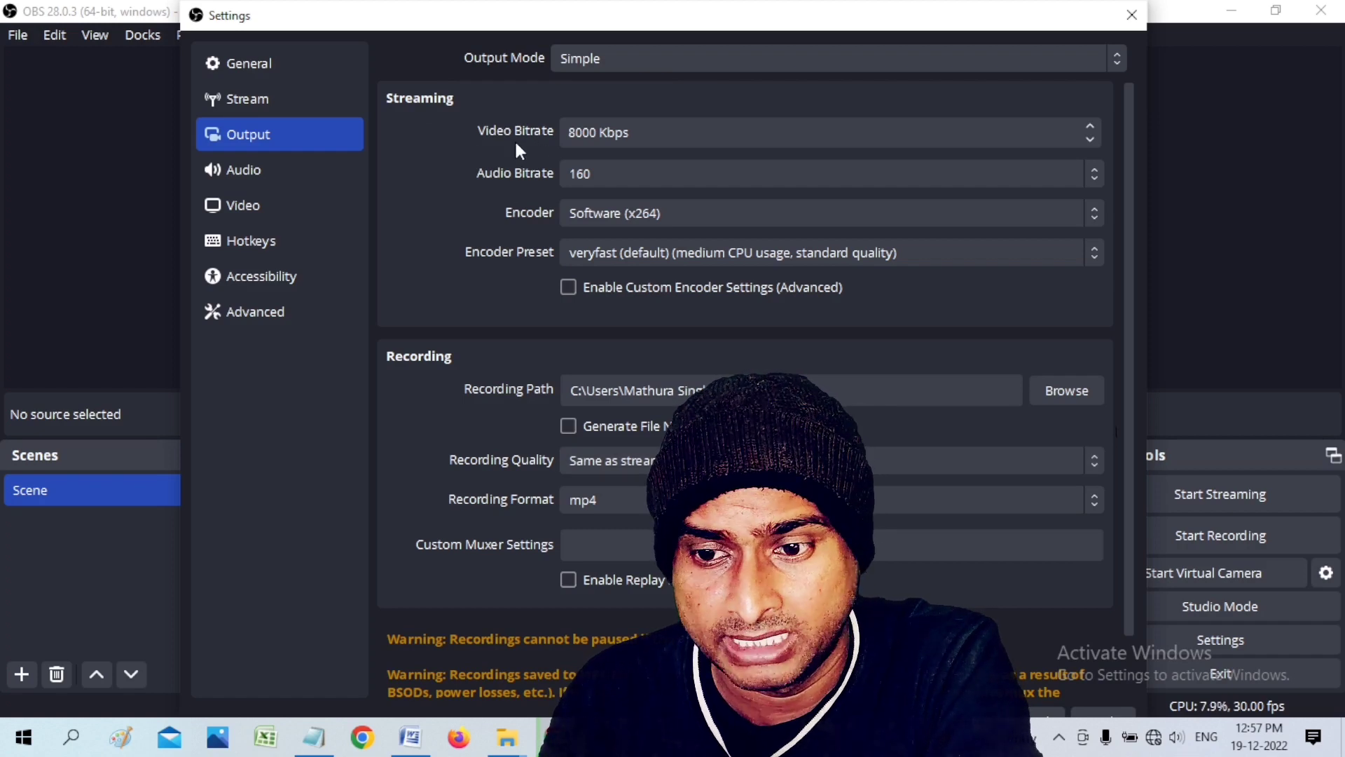
Step: Review the recording quality, recording format and custom muxer options in the output settings
{"action": "left_click", "coordinate": [616, 460]}
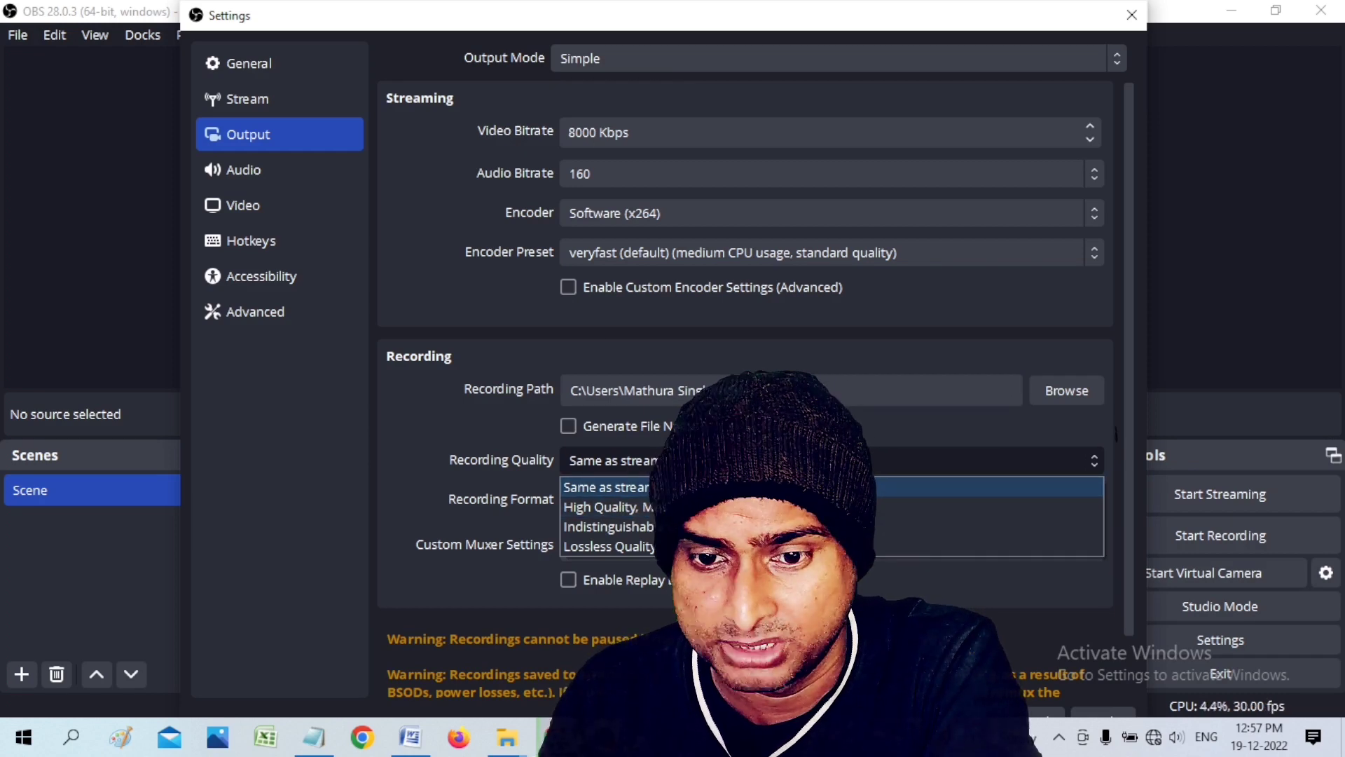
{"action": "left_click", "coordinate": [625, 464]}
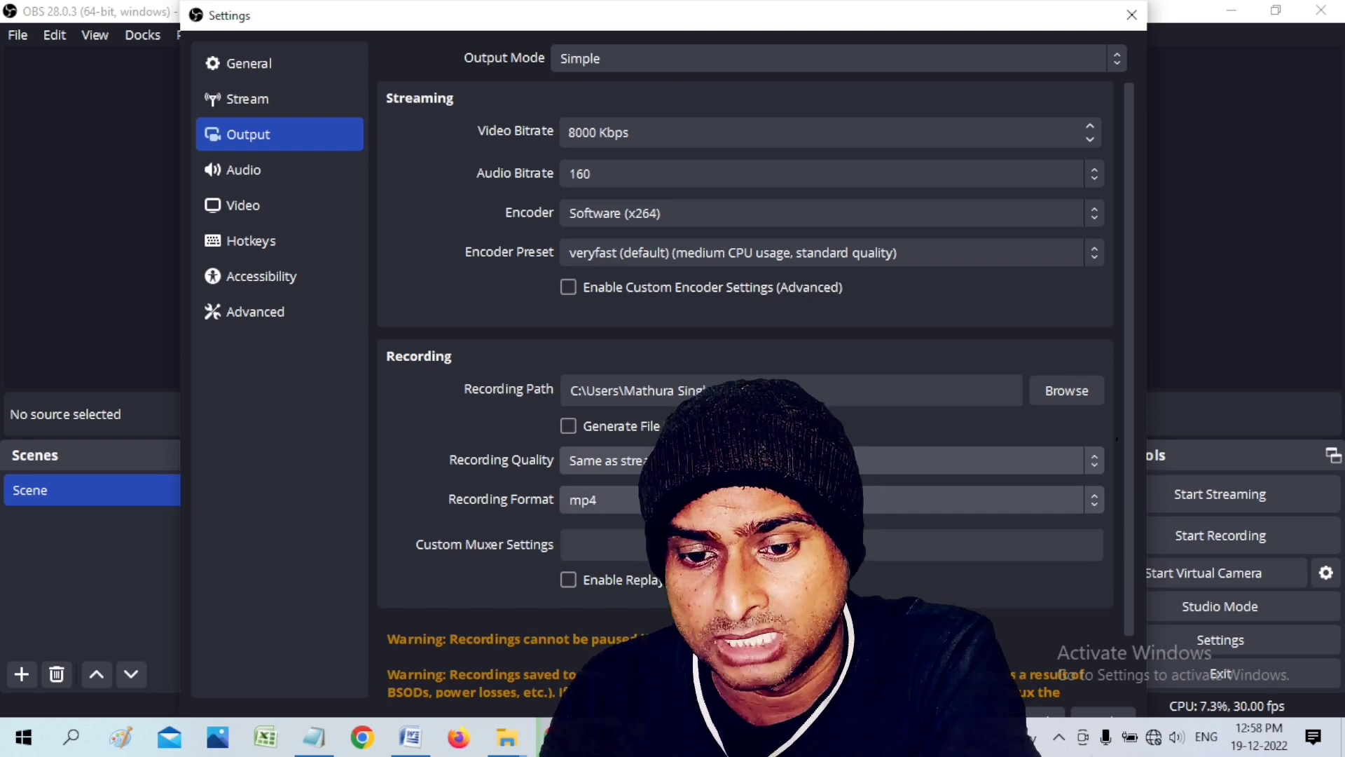
{"action": "left_click", "coordinate": [579, 501]}
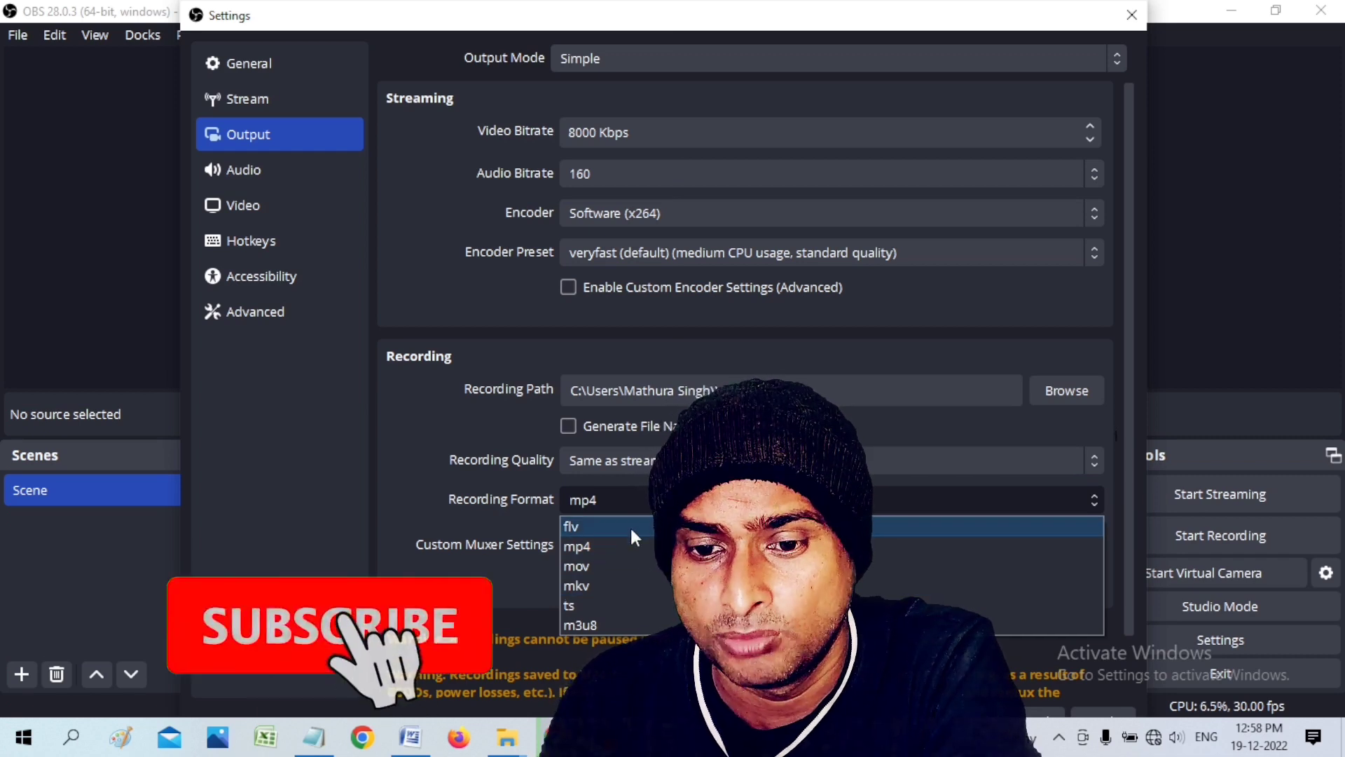
{"action": "left_click", "coordinate": [649, 494]}
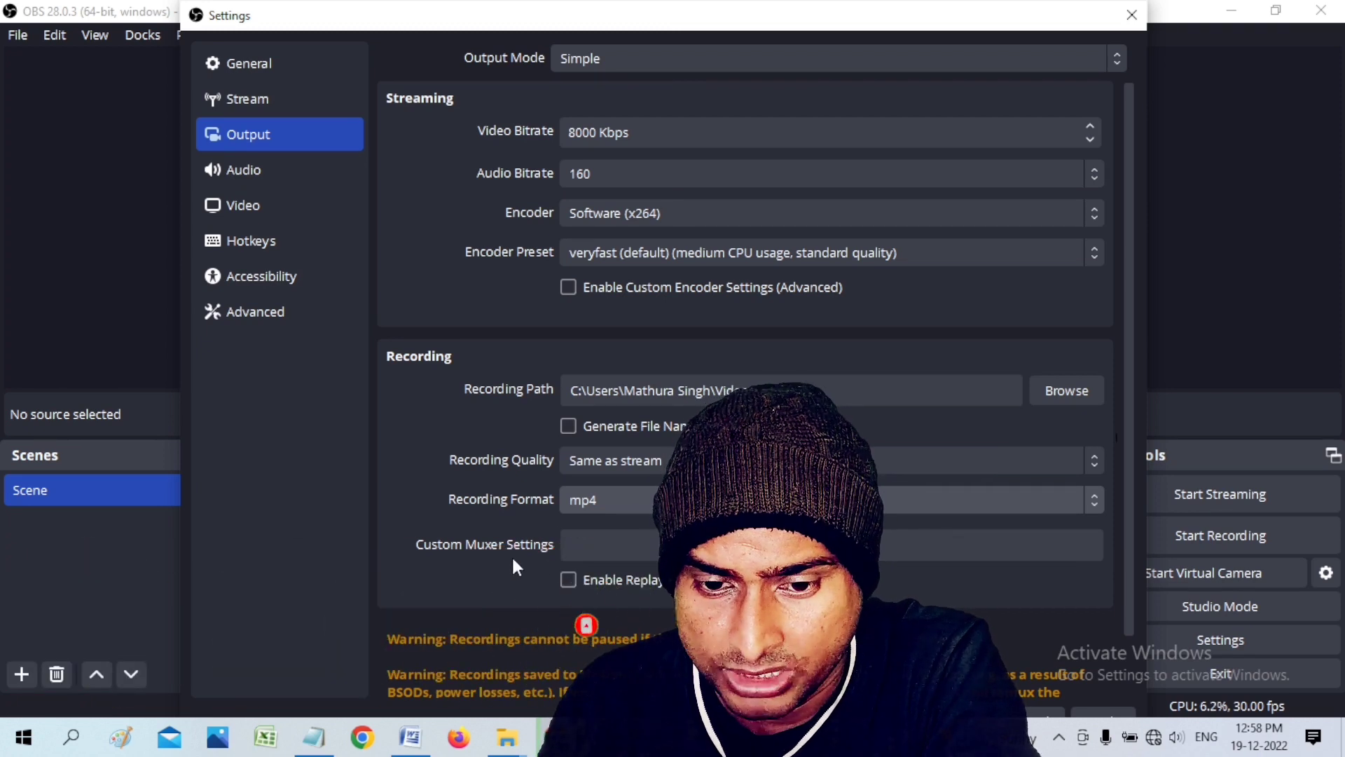
{"action": "left_click", "coordinate": [603, 546]}
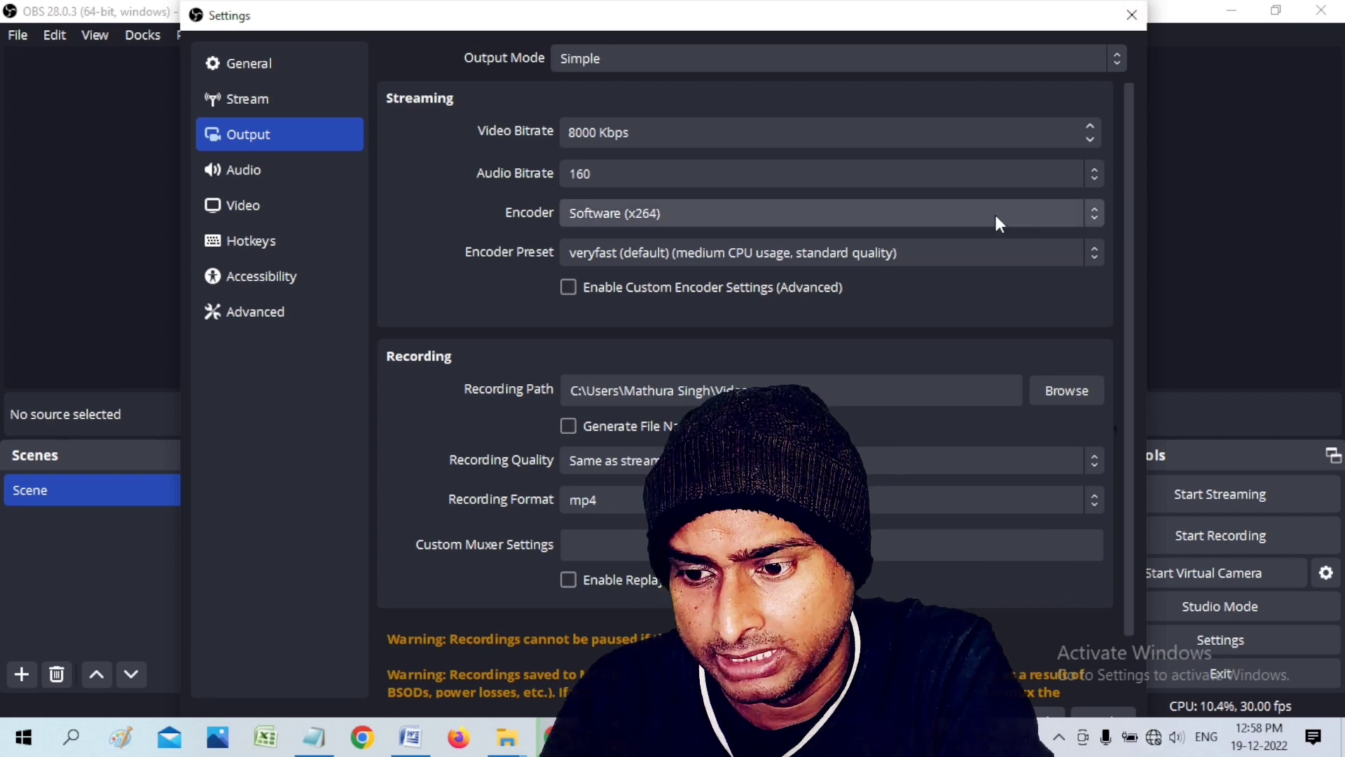
Step: Move the Settings dialog until its confirmation controls are accessible, apply the settings and close the dialog
{"action": "left_click_drag", "start_coordinate": [991, 28], "coordinate": [947, 28]}
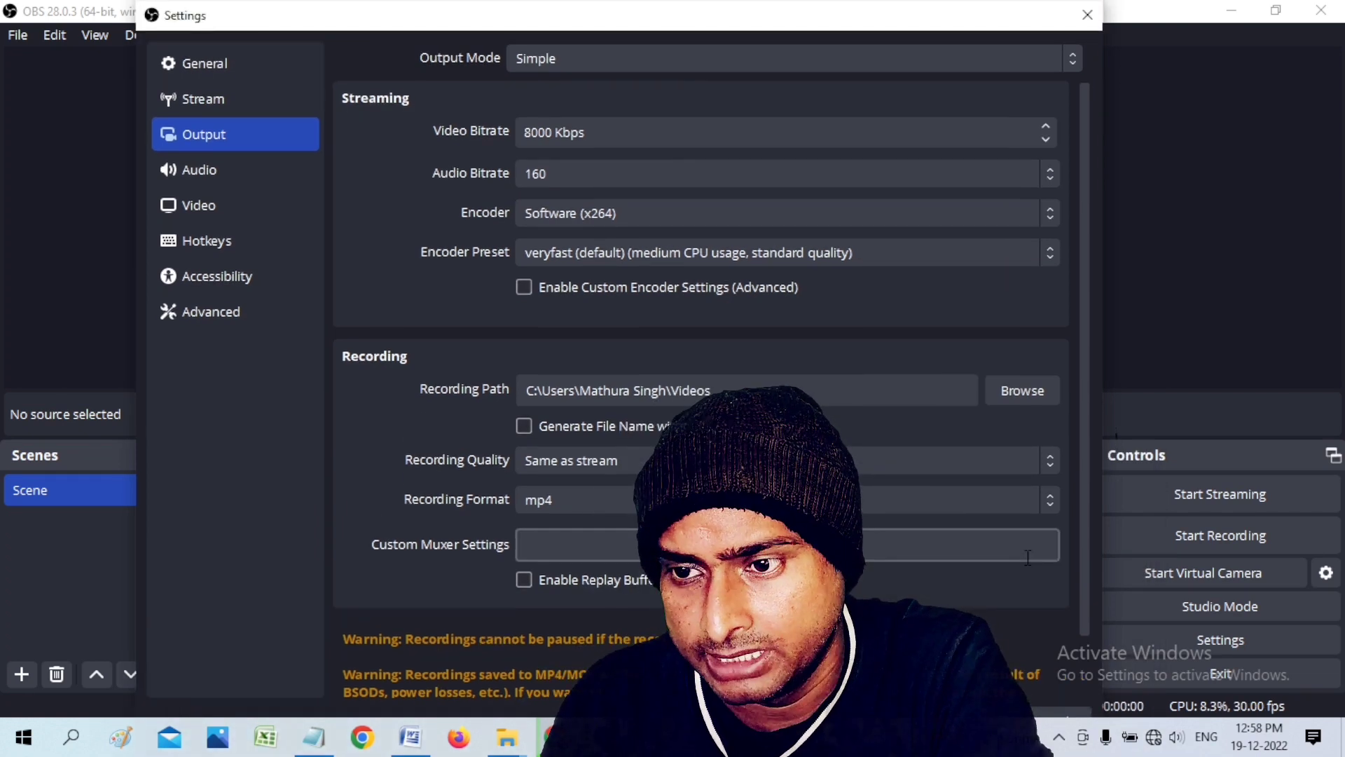
{"action": "scroll", "coordinate": [1081, 615], "scroll_direction": "down", "scroll_amount": 1}
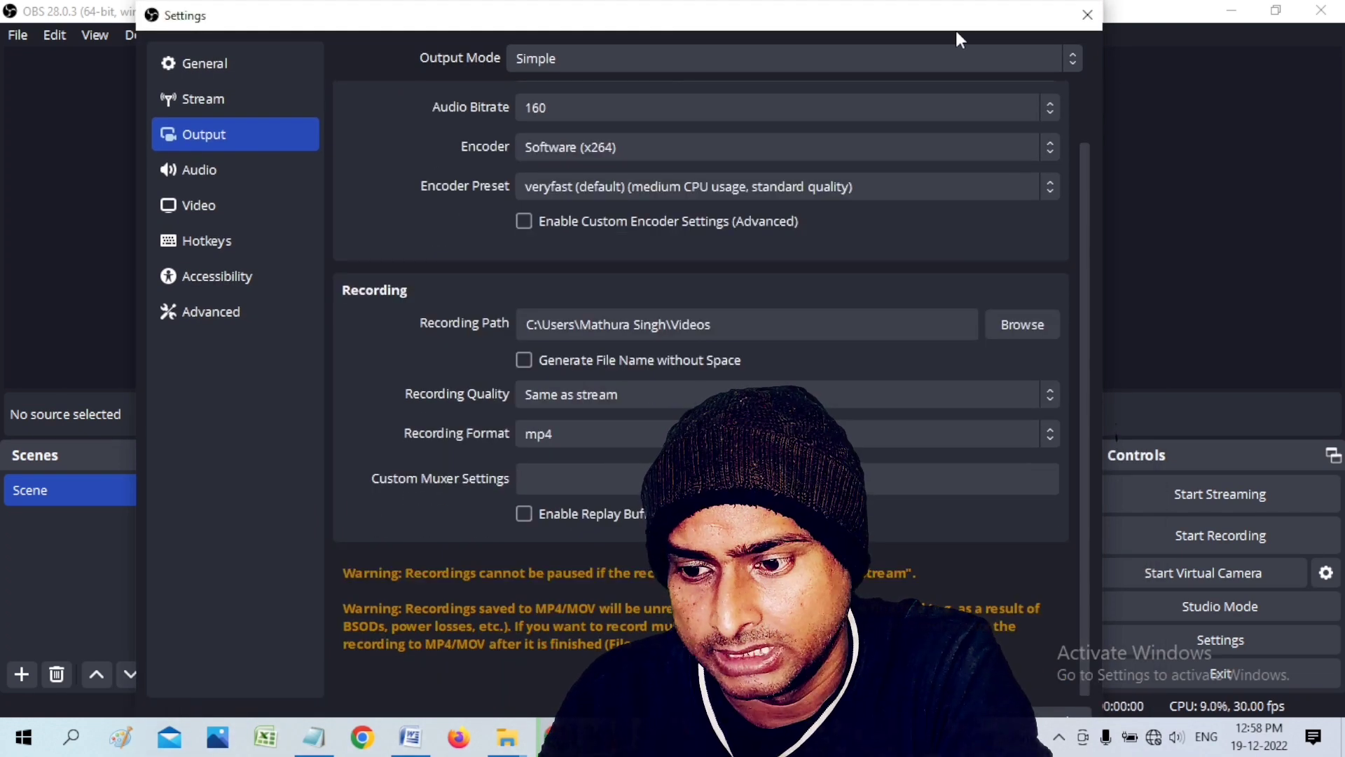
{"action": "left_click_drag", "start_coordinate": [962, 25], "coordinate": [901, 66]}
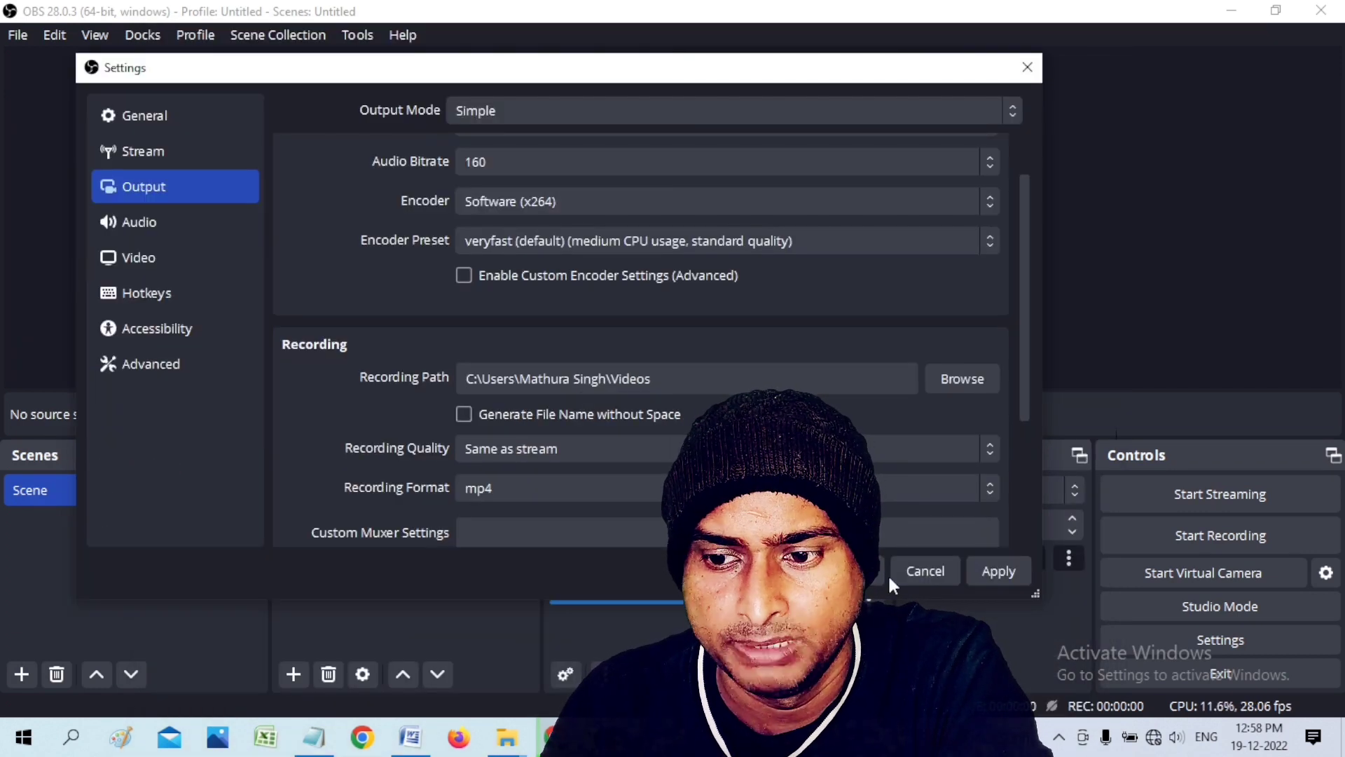
{"action": "left_click", "coordinate": [1003, 572]}
{"action": "left_click", "coordinate": [848, 571]}
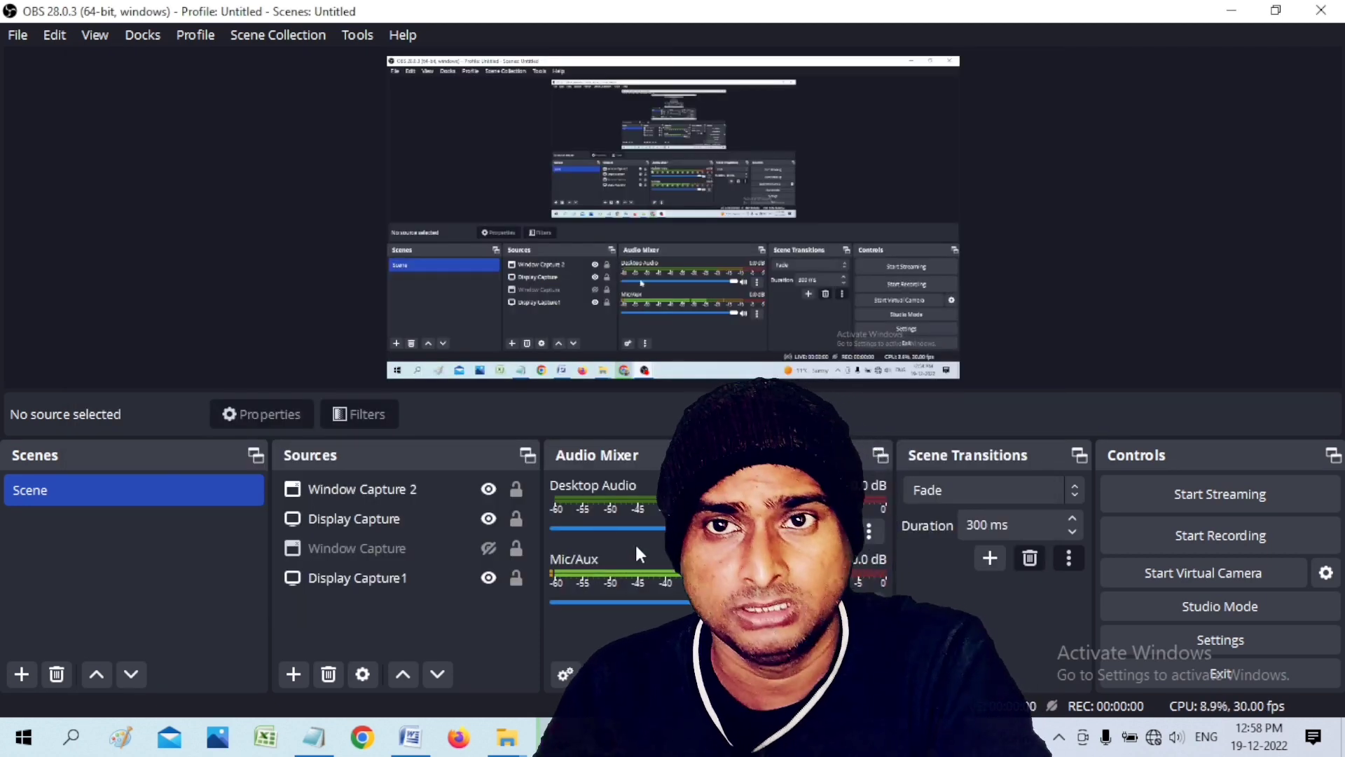
{"action": "left_click", "coordinate": [999, 570]}
{"action": "left_click", "coordinate": [105, 502]}
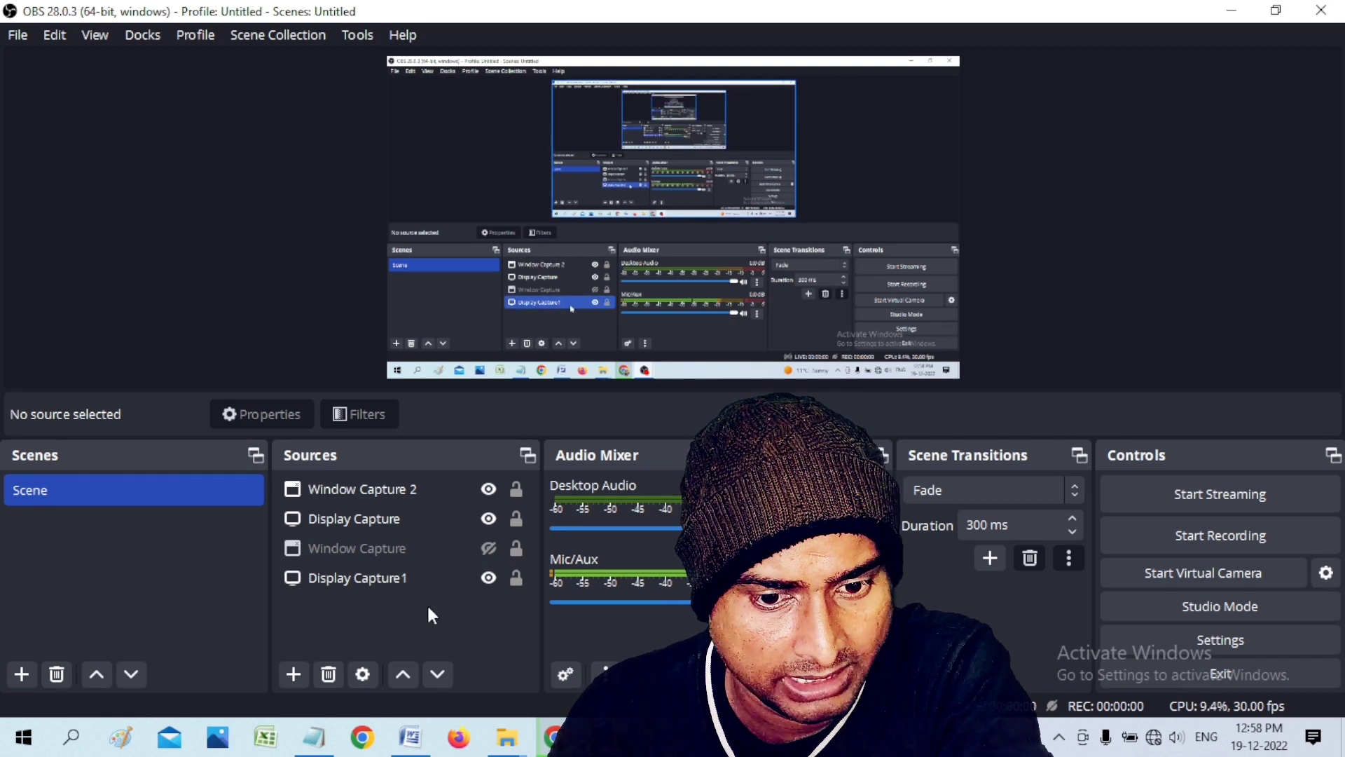
Step: Add a new Display Capture source named "1 file" to the scene
{"action": "left_click", "coordinate": [294, 675]}
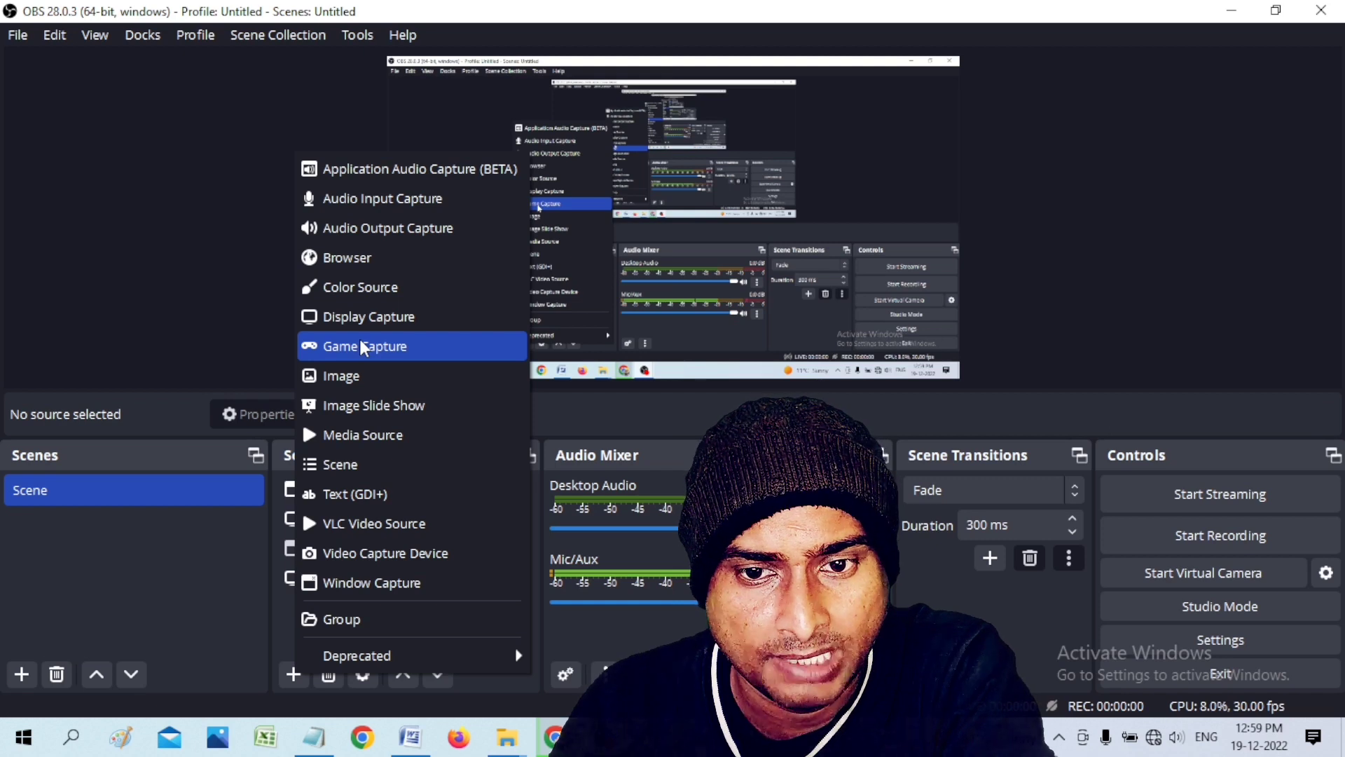
{"action": "left_click", "coordinate": [376, 319]}
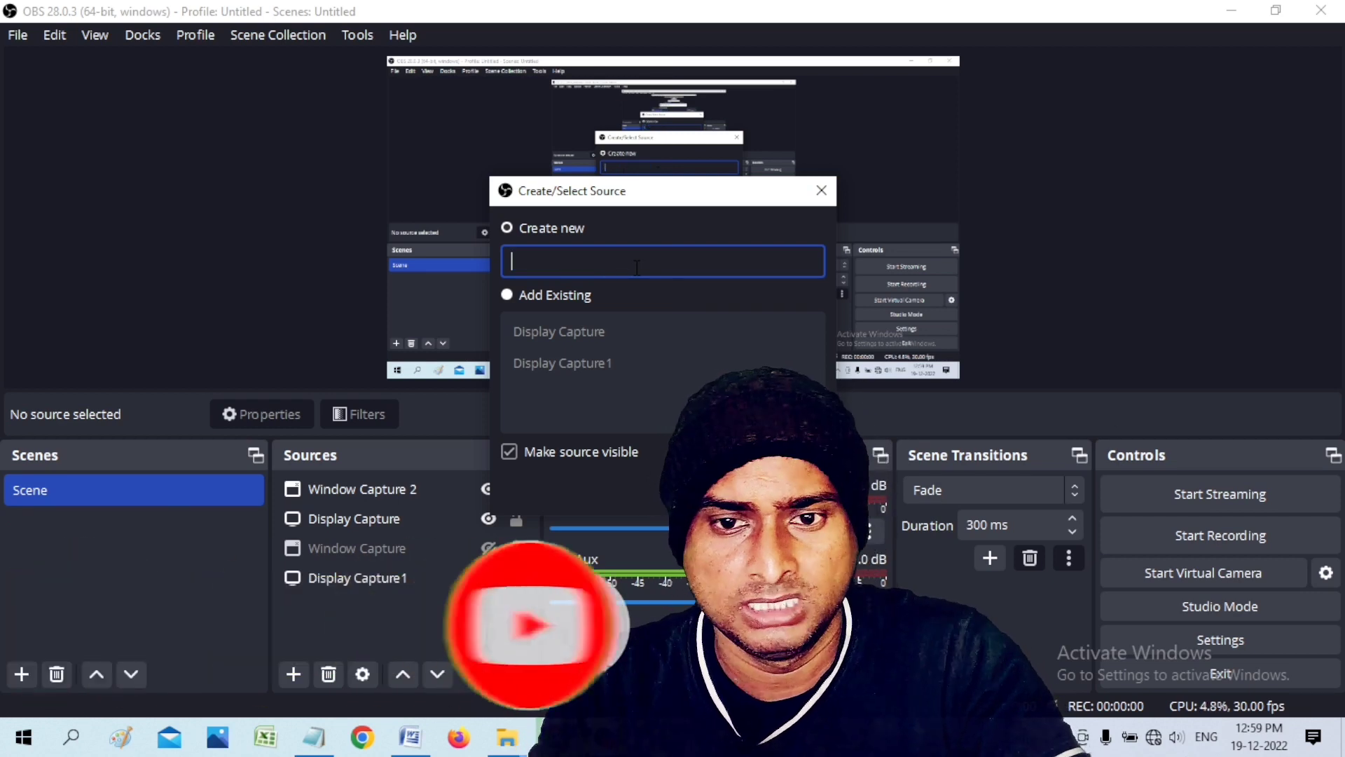
{"action": "type", "text": "1 fil"}
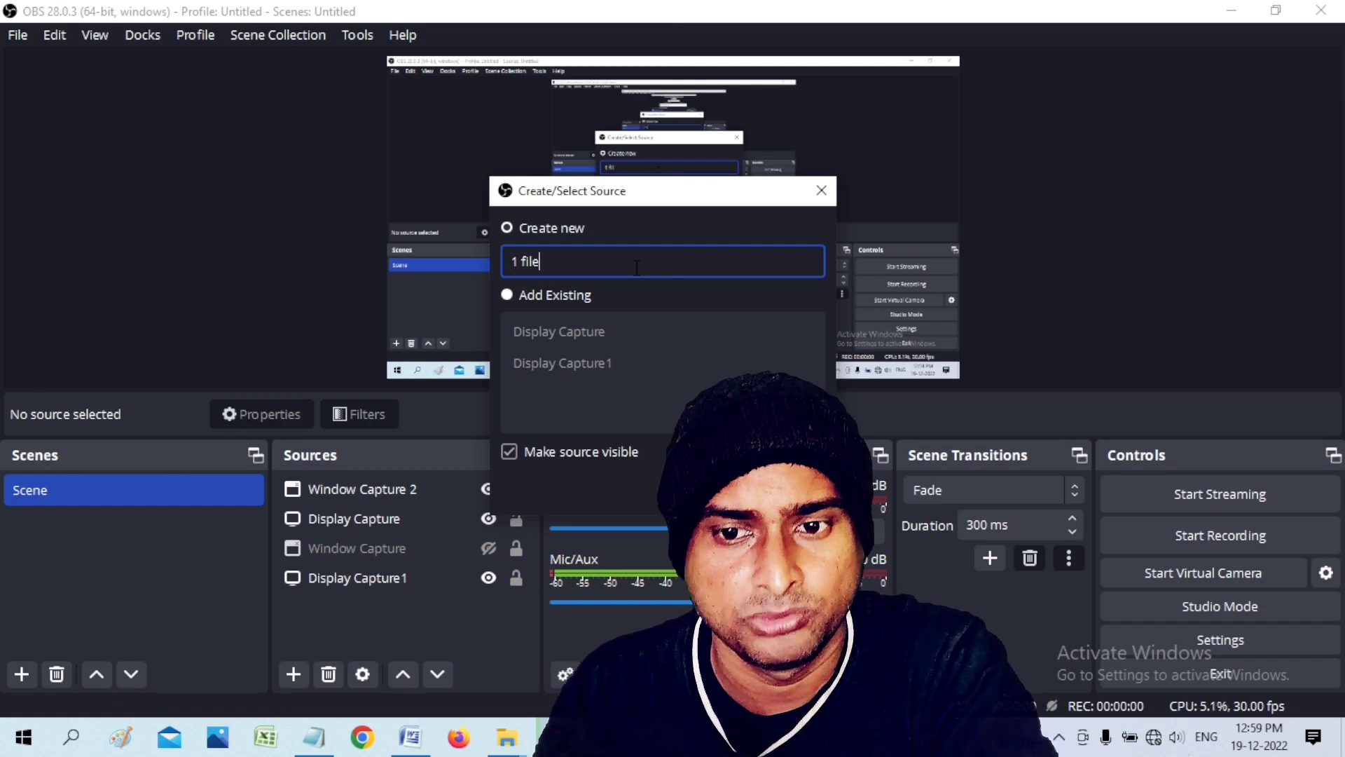
{"action": "type", "text": "e"}
{"action": "key", "text": "Return"}
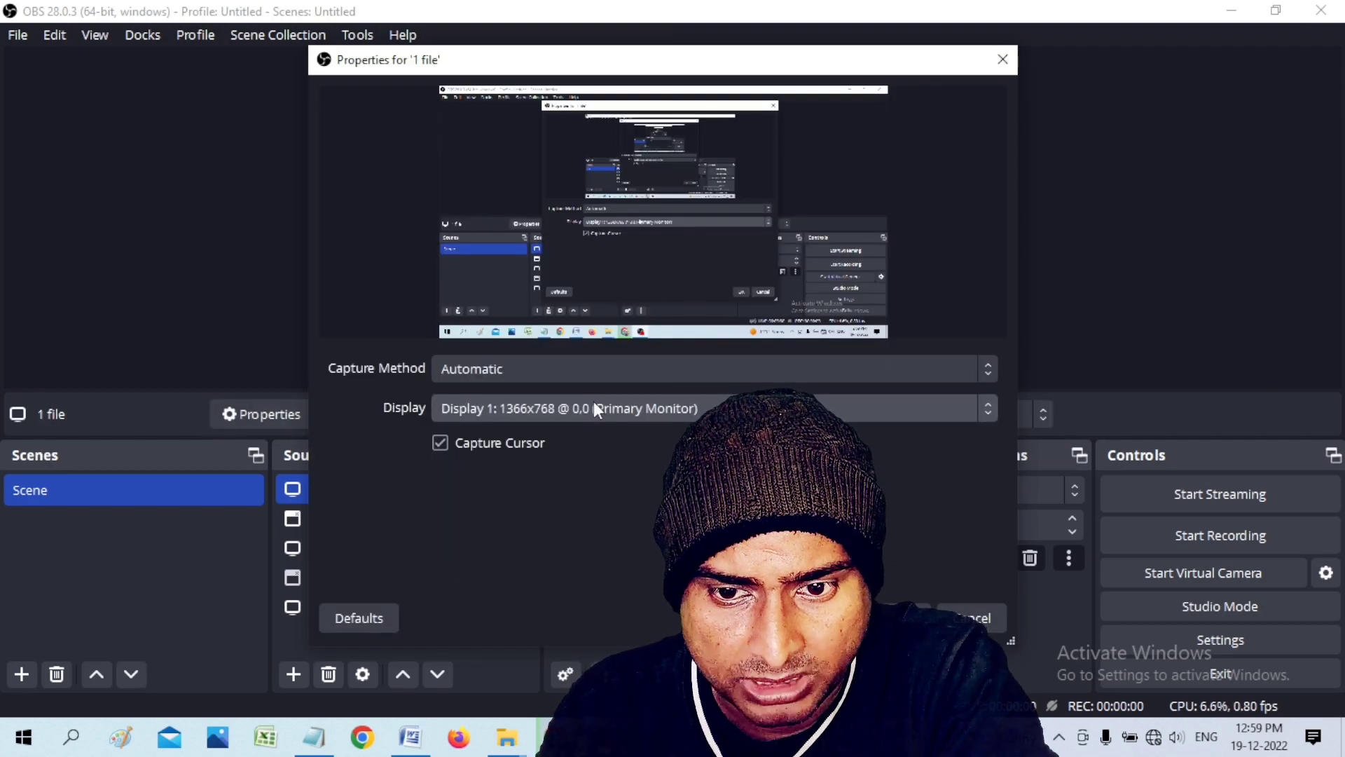
Step: Check the display and capture method options of the "1 file" source, keep Automatic, and confirm its properties
{"action": "left_click", "coordinate": [594, 405]}
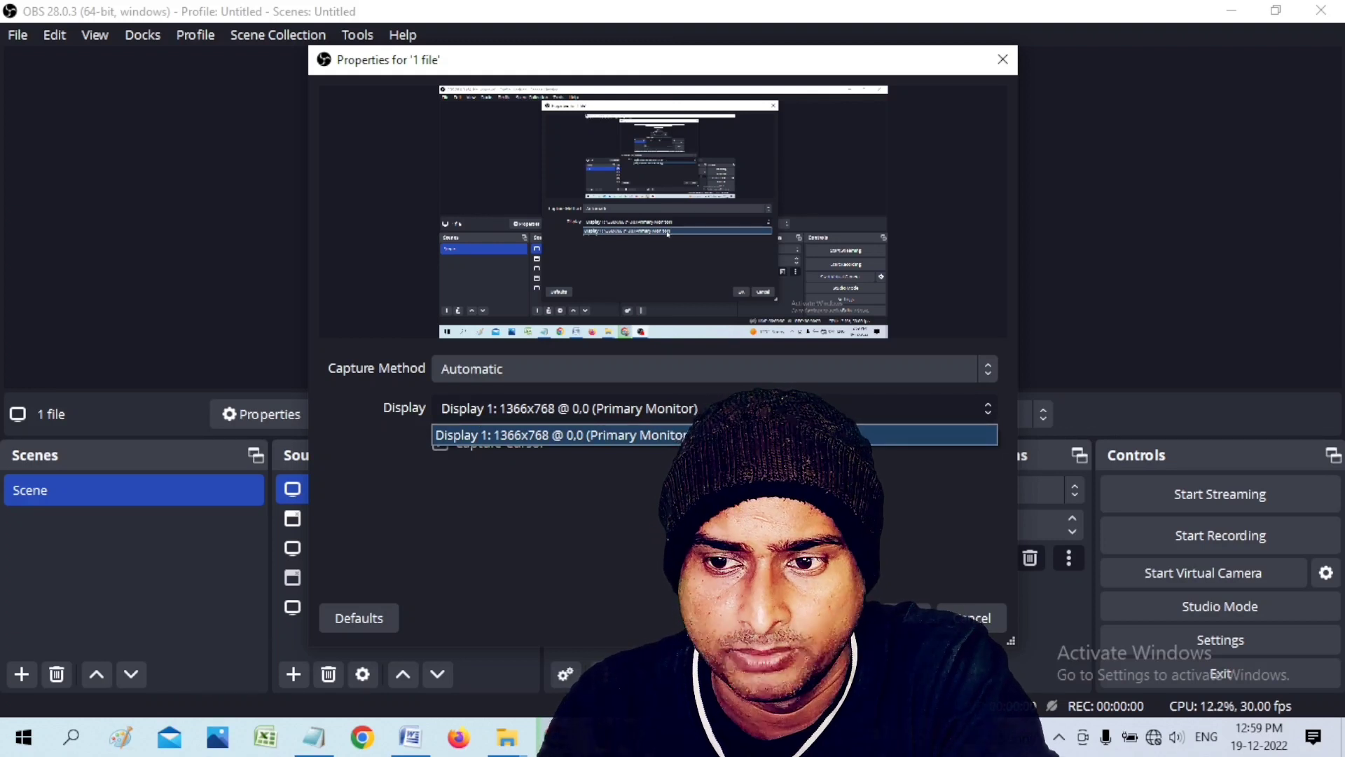
{"action": "left_click", "coordinate": [754, 369]}
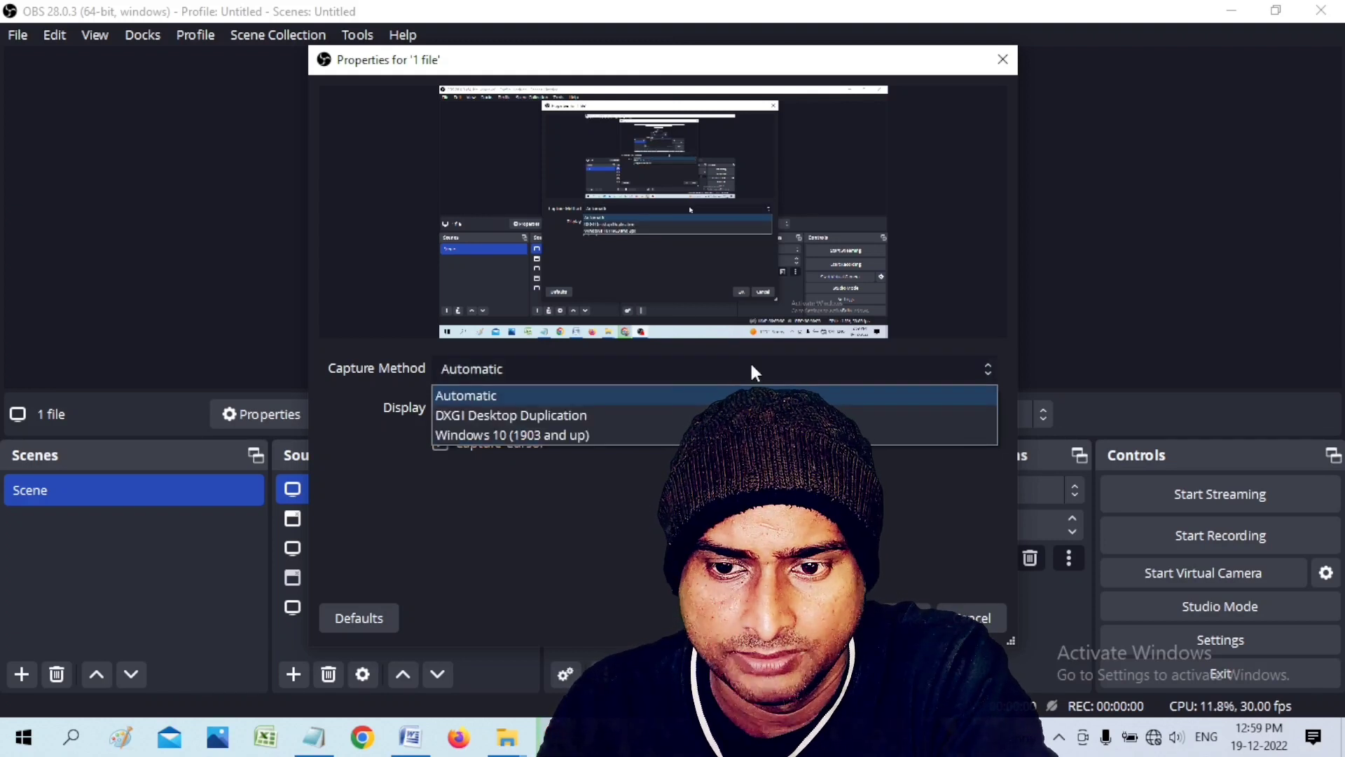
{"action": "left_click", "coordinate": [755, 372]}
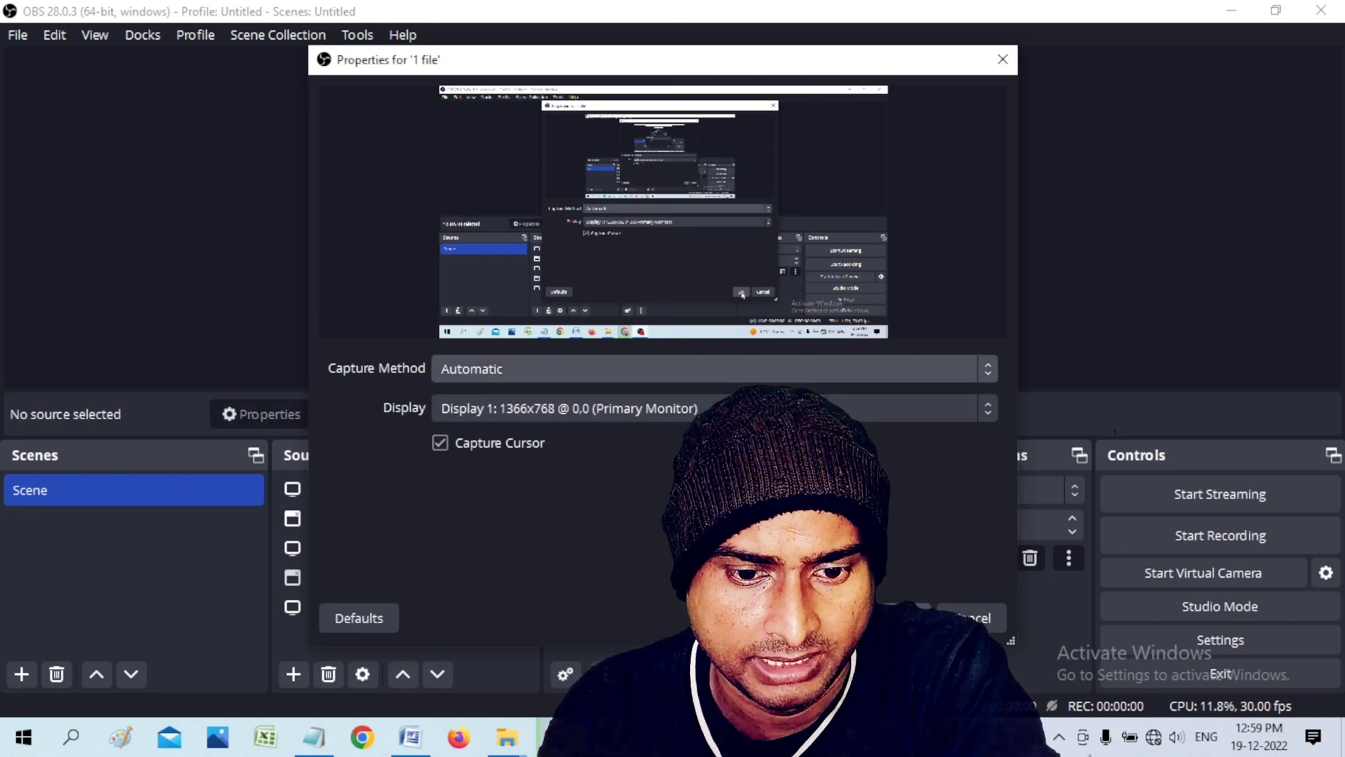
{"action": "key", "text": "Return"}
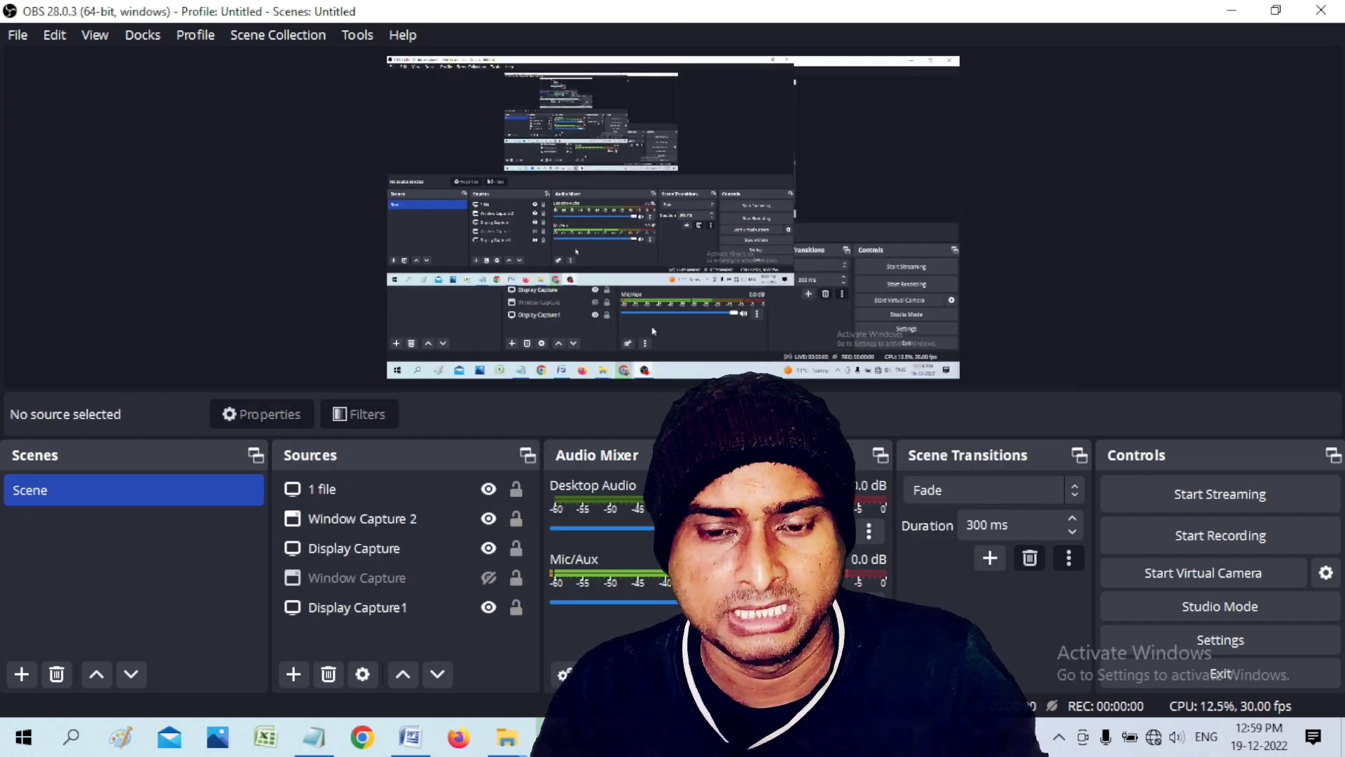
Step: Move the "1 file" display capture to about 317 px from the canvas's left edge and 48 px from its upper edge
{"action": "left_click", "coordinate": [470, 601]}
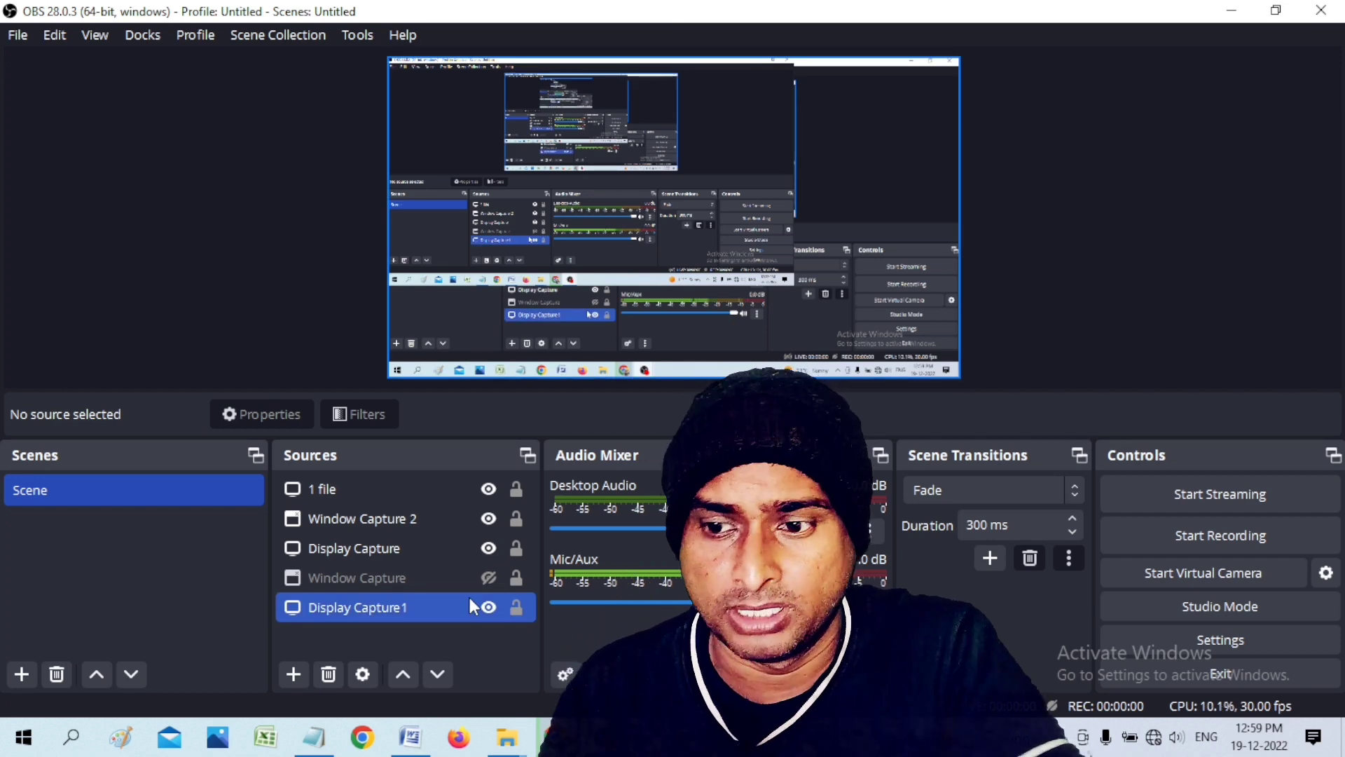
{"action": "left_click", "coordinate": [848, 334]}
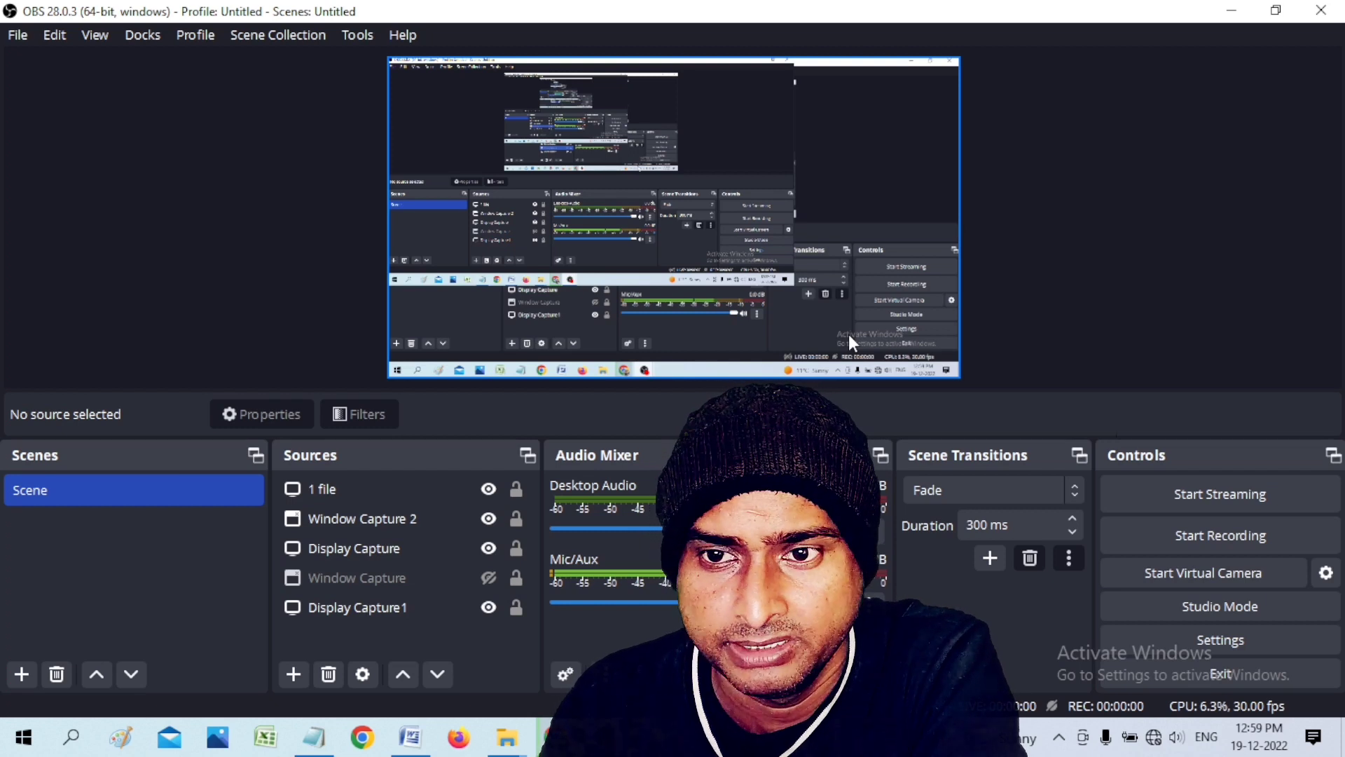
{"action": "left_click", "coordinate": [1276, 10]}
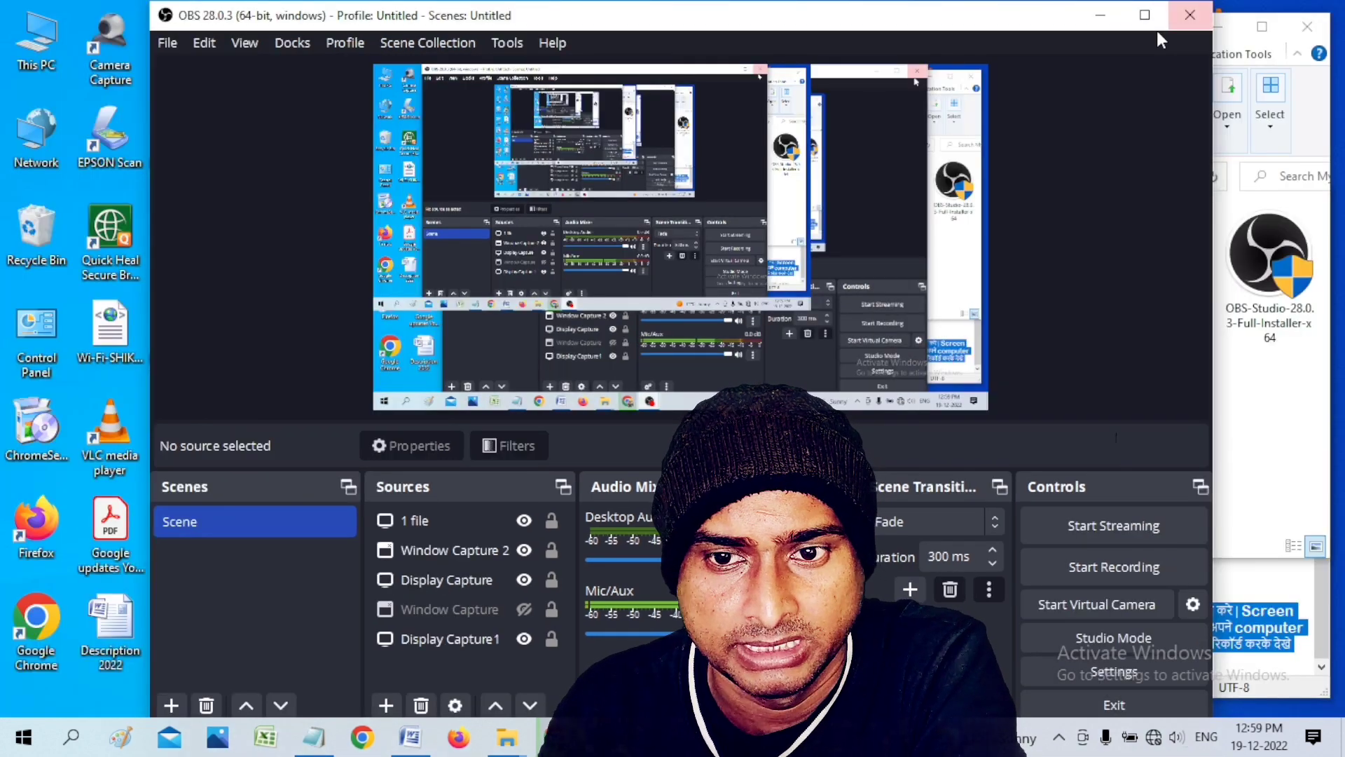
{"action": "left_click", "coordinate": [511, 231]}
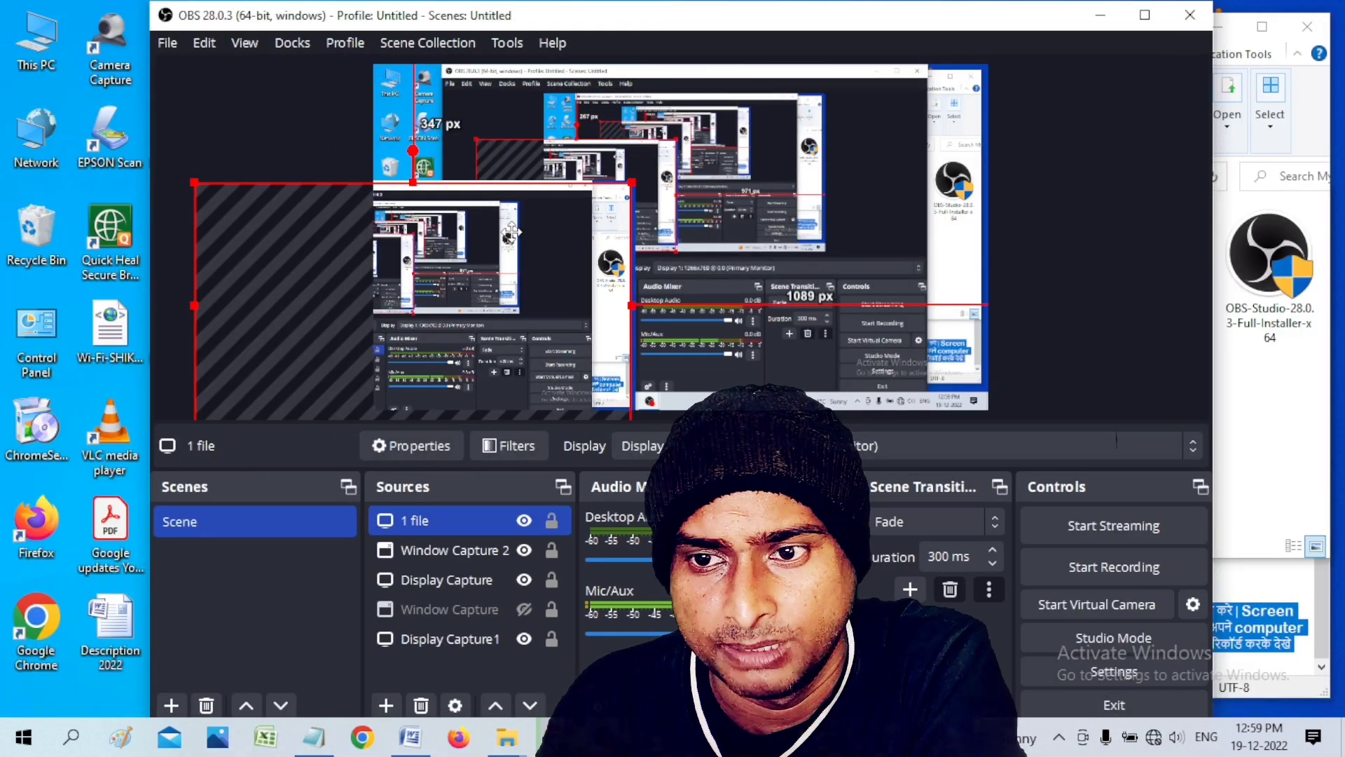
{"action": "left_click_drag", "start_coordinate": [512, 231], "coordinate": [770, 104]}
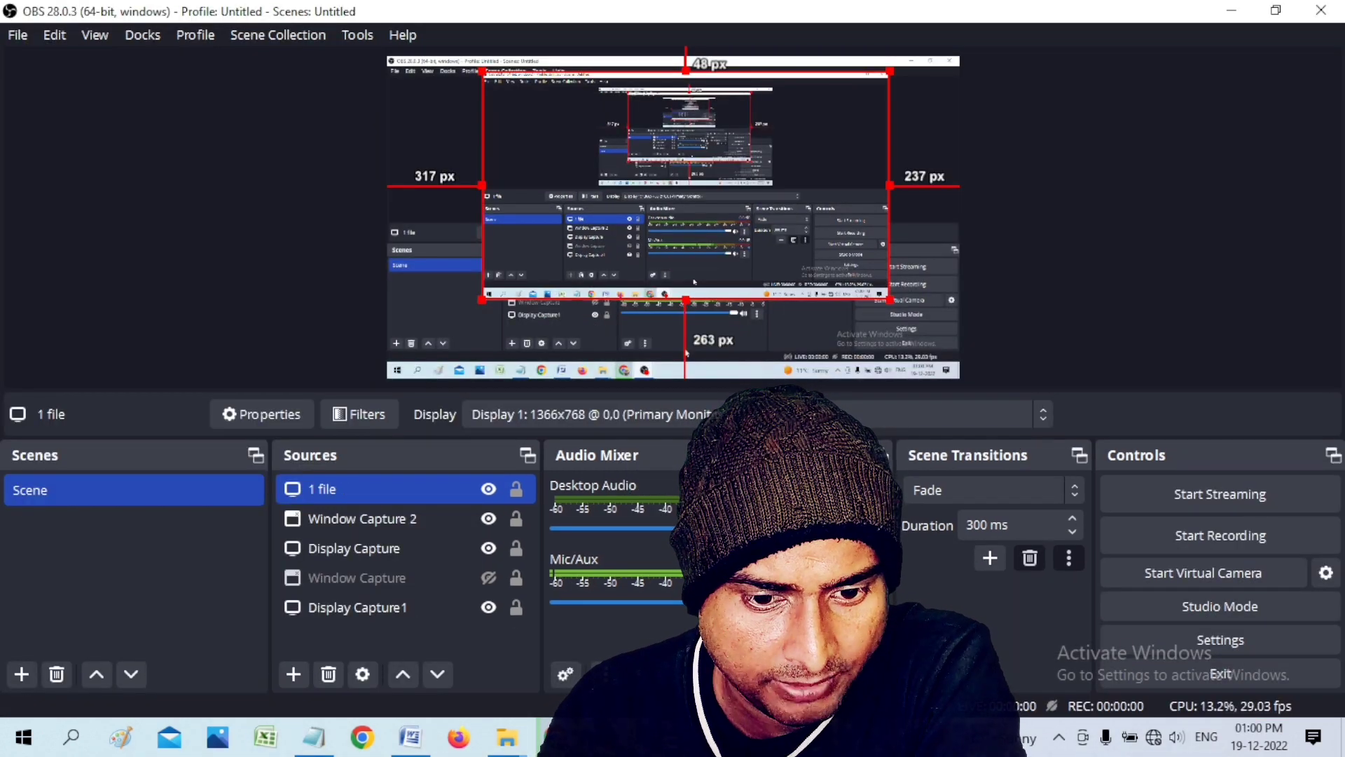
Step: Add a new Window Capture source named "Window Capture 3" that captures the "[explorer.exe]: My ACTIVATE" window with the Automatic capture method
{"action": "left_click", "coordinate": [341, 545], "text": "ctrl"}
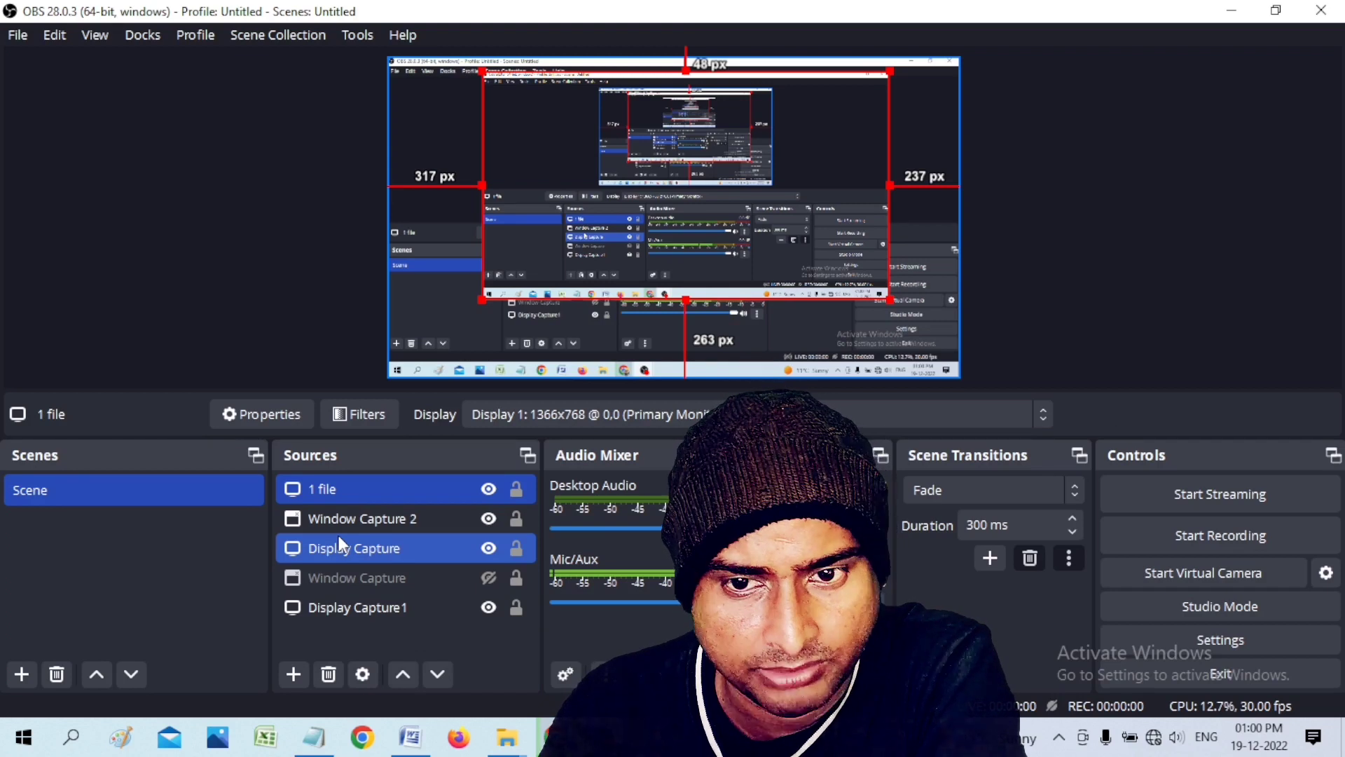
{"action": "left_click", "coordinate": [293, 674]}
{"action": "left_click", "coordinate": [388, 590]}
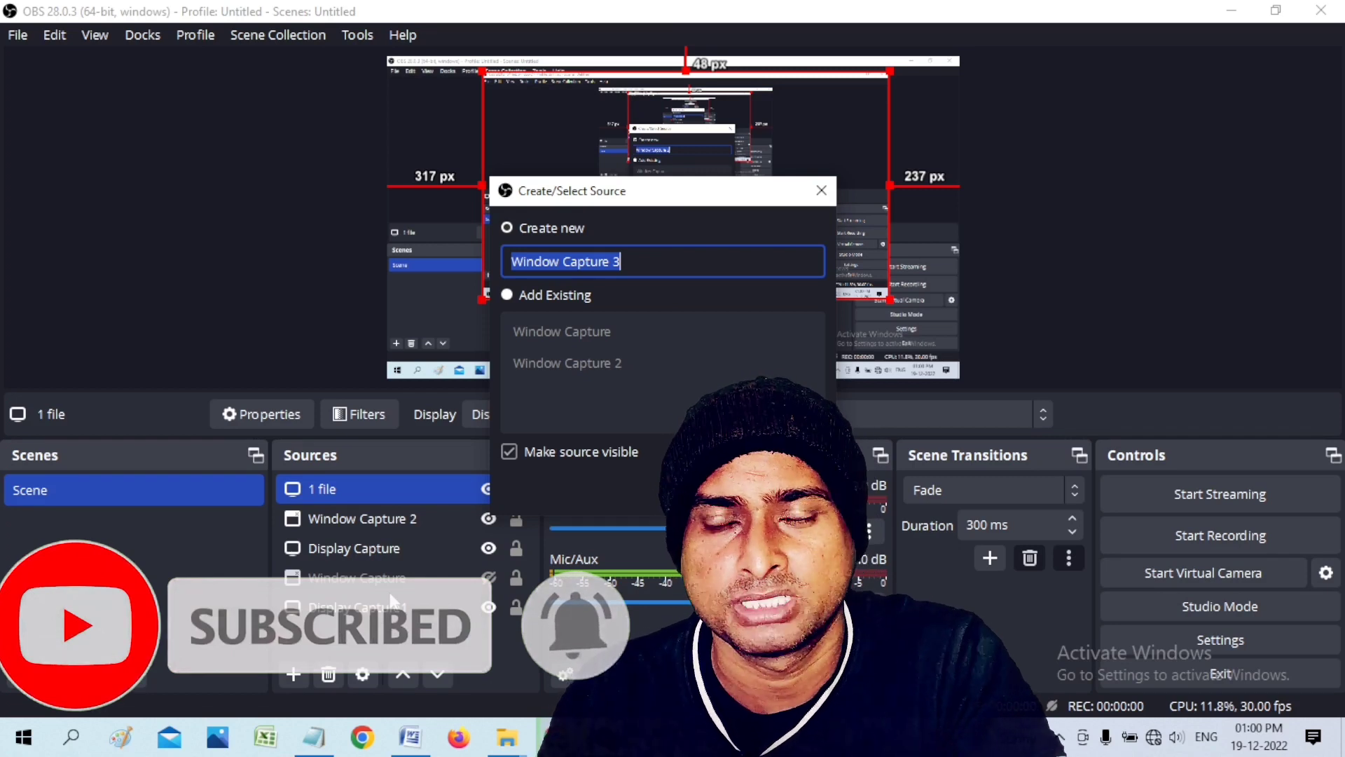
{"action": "key", "text": "Return"}
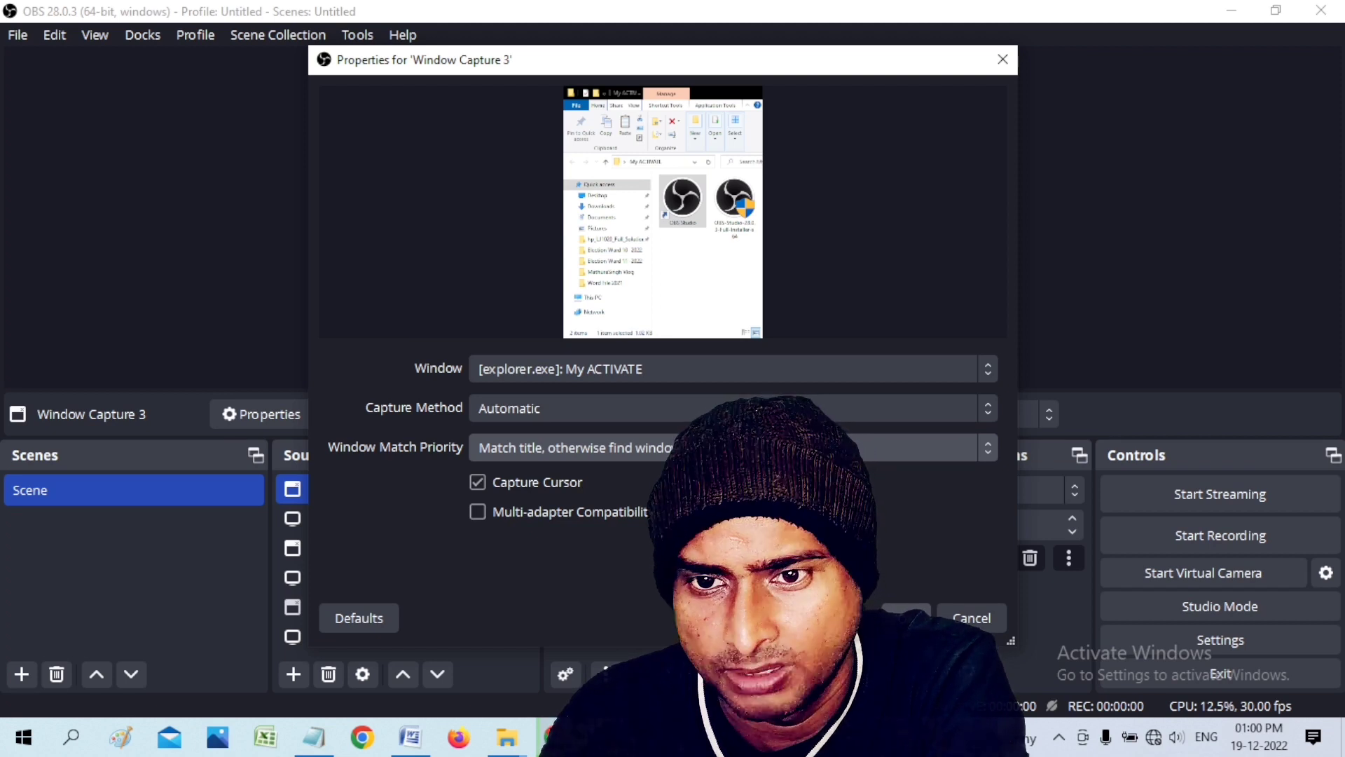
{"action": "left_click", "coordinate": [906, 617]}
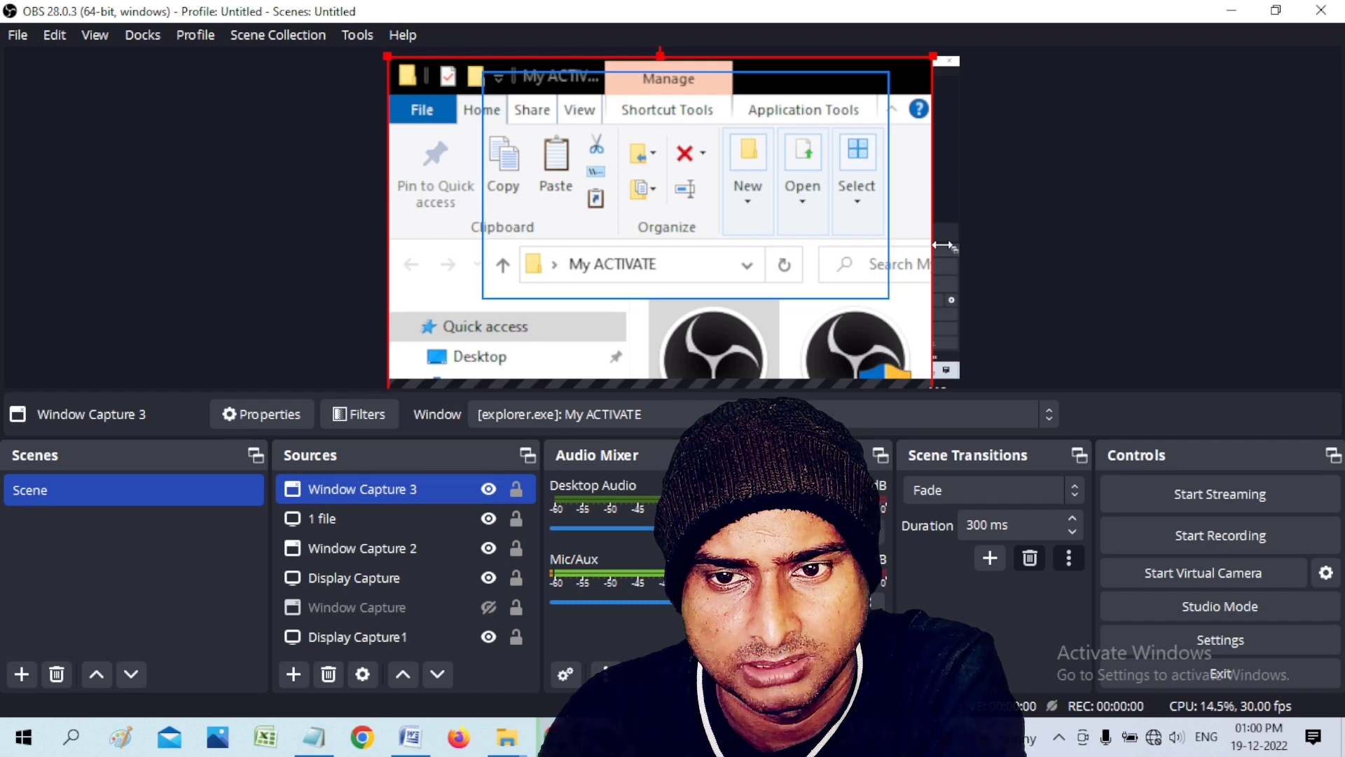
Step: Shrink the Window Capture 3 source in the preview and place it over the "1 file" capture
{"action": "left_click_drag", "start_coordinate": [941, 245], "coordinate": [639, 224]}
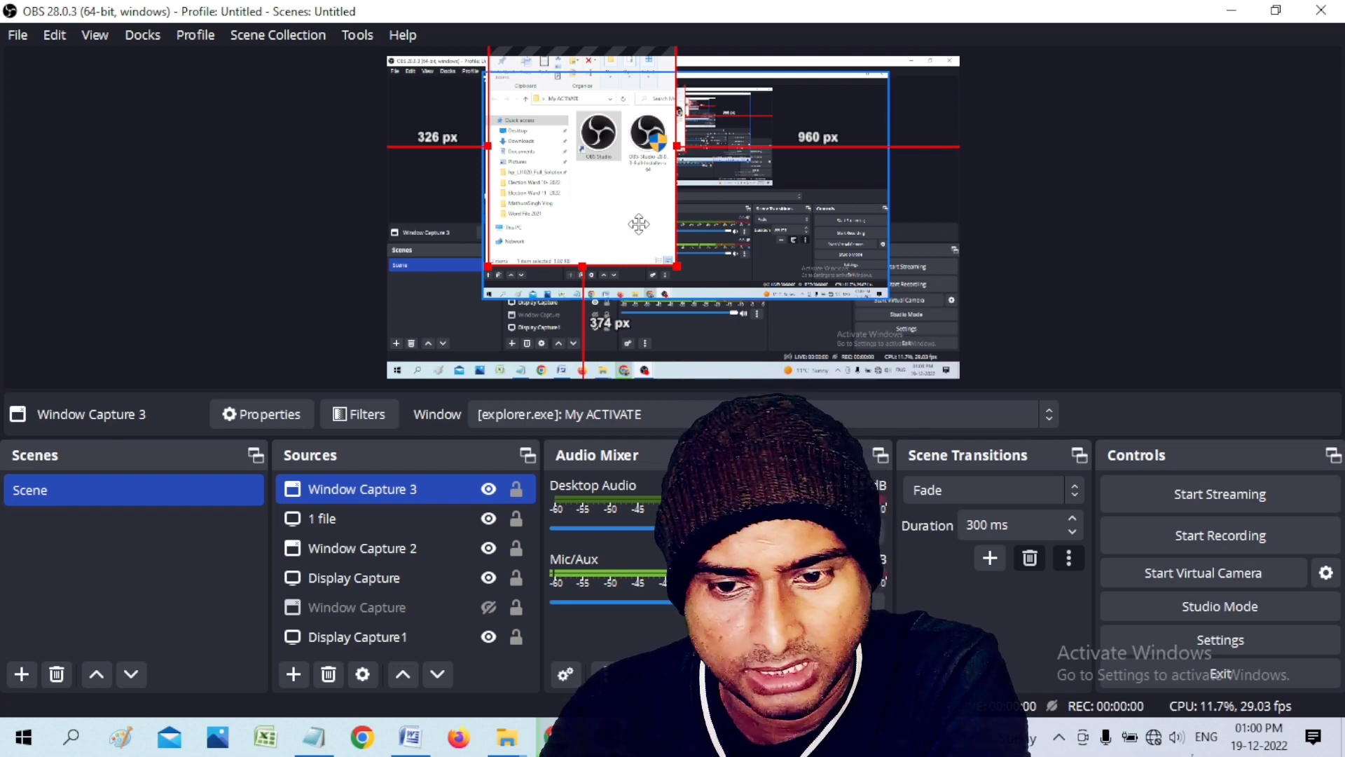
{"action": "left_click", "coordinate": [594, 183]}
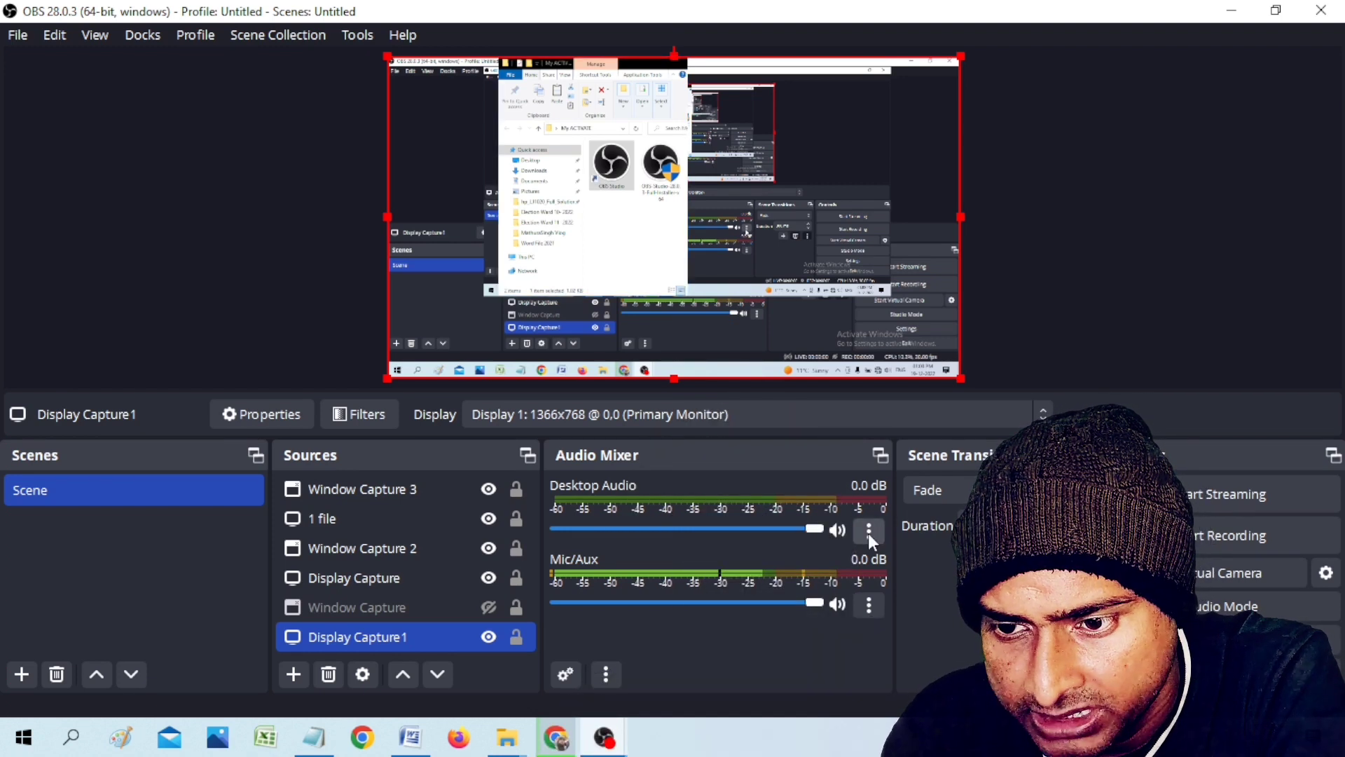
Step: Check the options available for the Desktop Audio and Mic/Aux channels in the audio mixer, including the Desktop Audio properties
{"action": "left_click", "coordinate": [868, 532]}
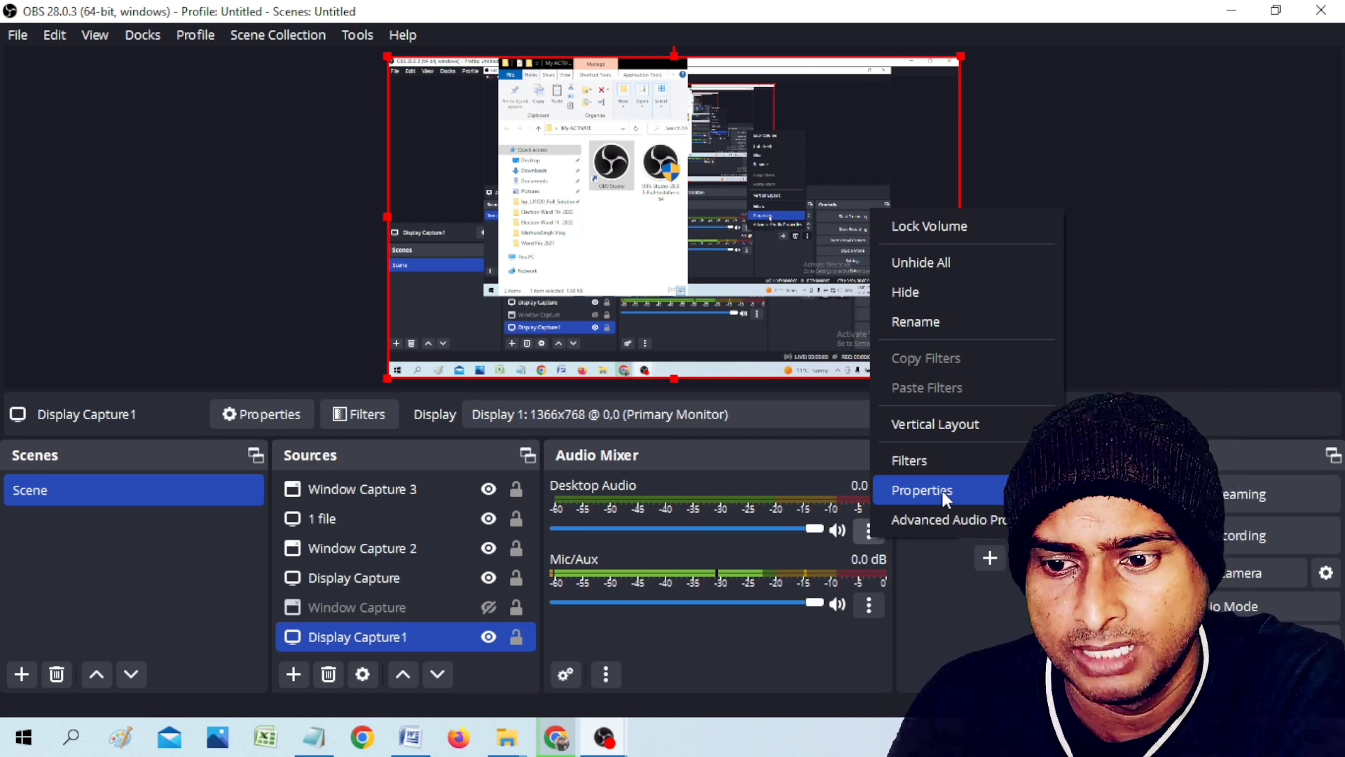
{"action": "left_click", "coordinate": [943, 491]}
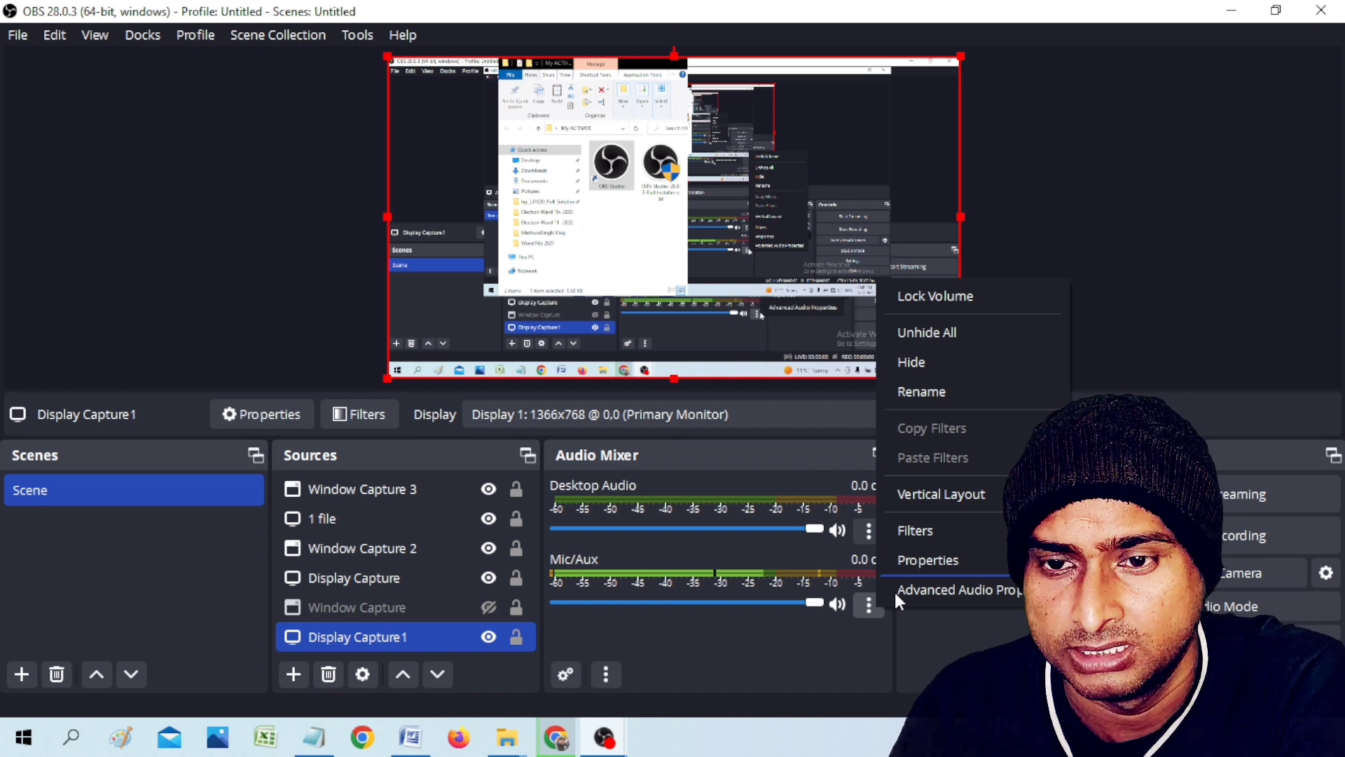
{"action": "left_click", "coordinate": [859, 410]}
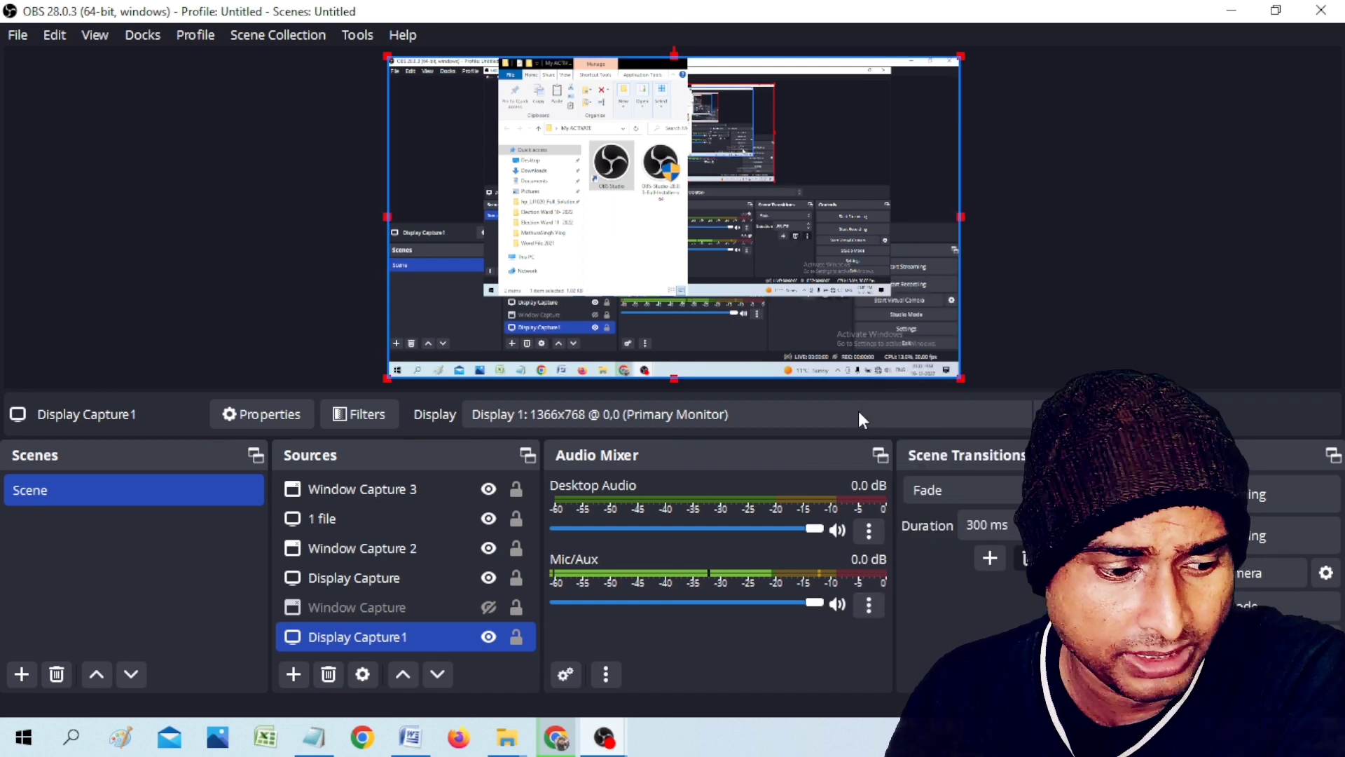